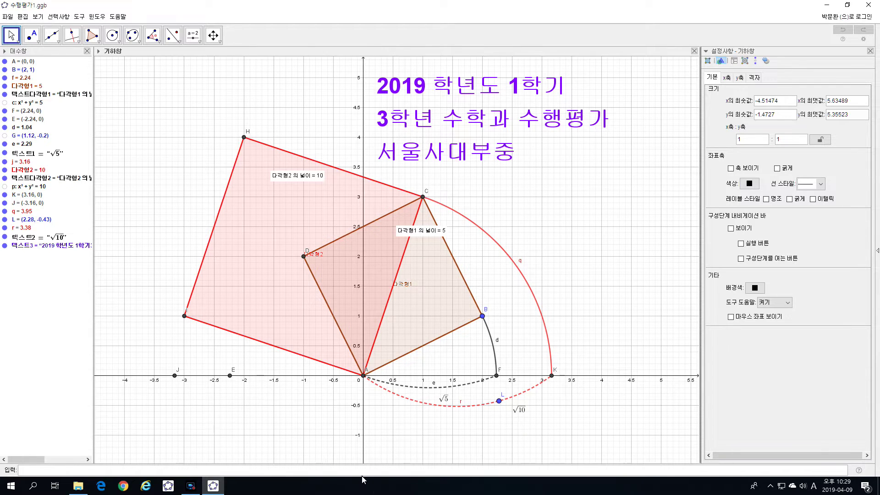
# Open a new blank construction window, maximize it and enlarge the grid around the first quadrant to 0.5-unit axis marks
pyautogui.click(8, 17)
pyautogui.click(25, 29)
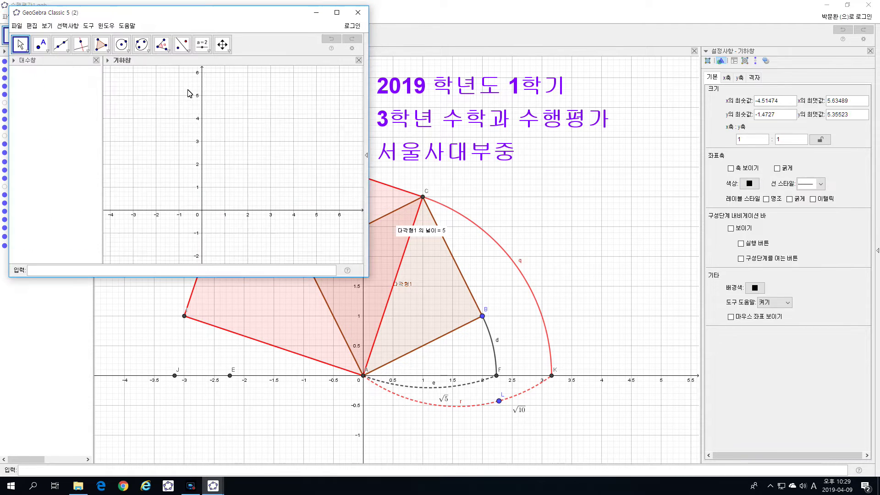
pyautogui.click(336, 12)
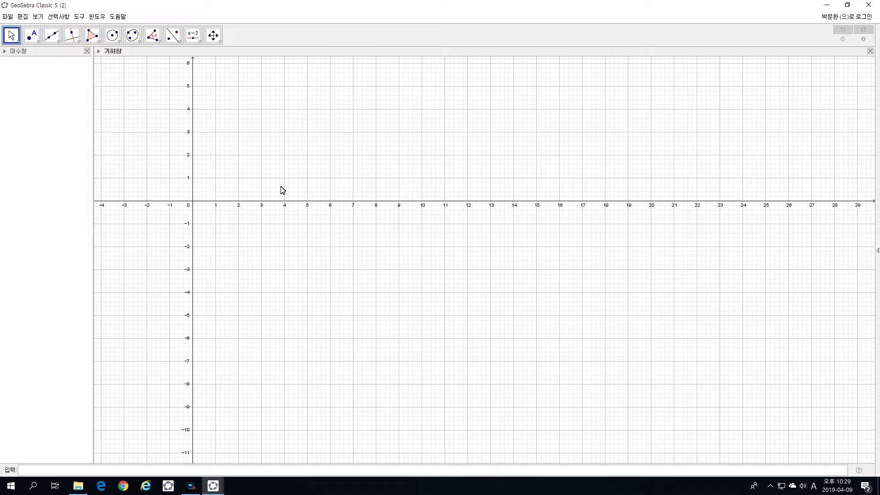
pyautogui.moveTo(283, 190); pyautogui.dragTo(422, 275)
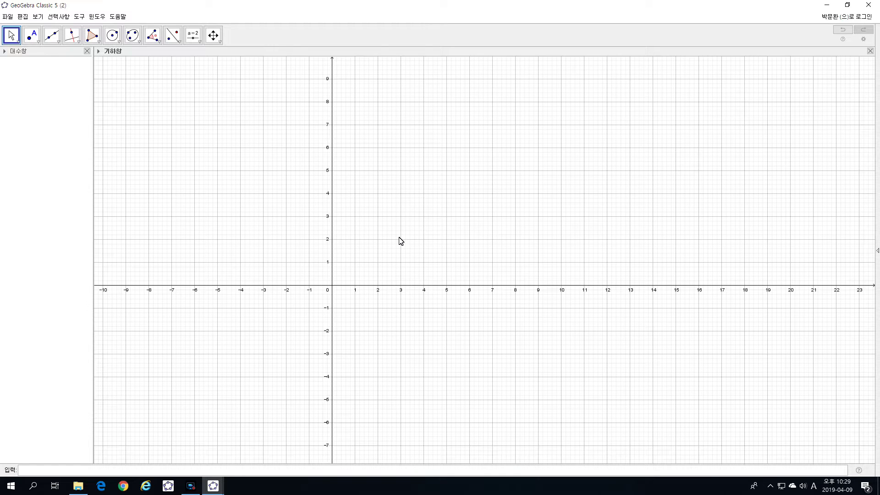
pyautogui.scroll(-5, 401, 240)
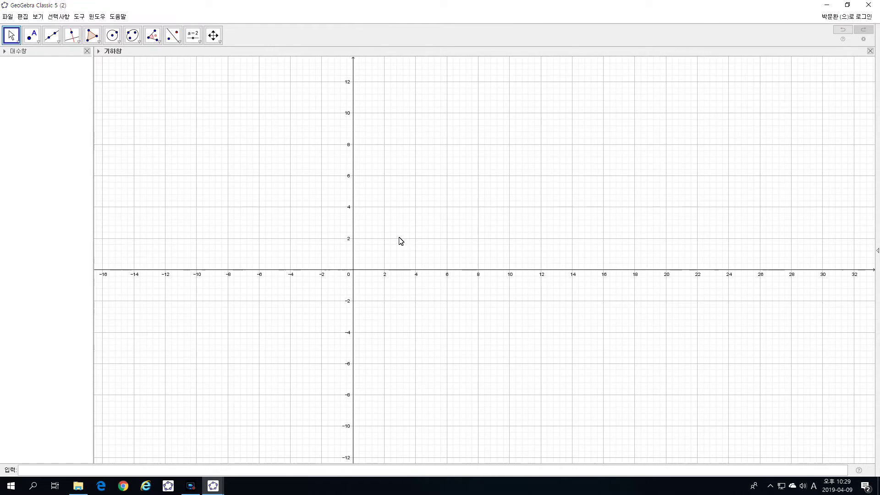
pyautogui.scroll(2, 401, 240)
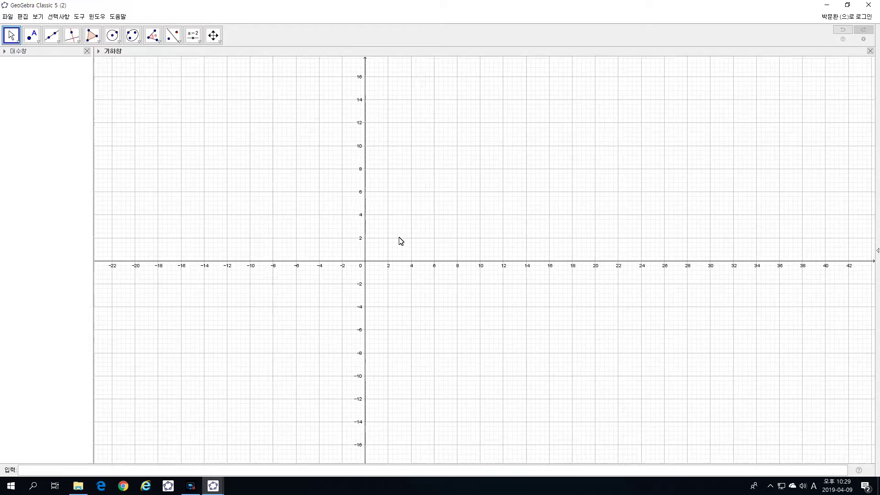
pyautogui.scroll(10, 401, 240)
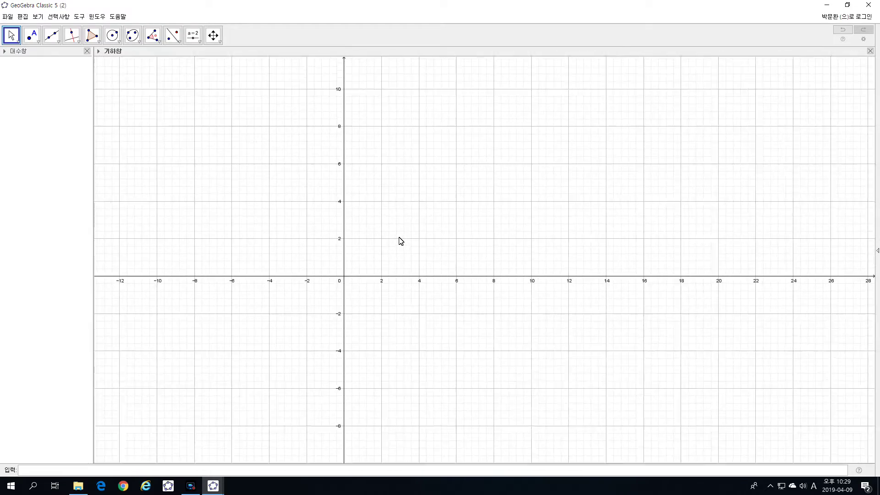
pyautogui.scroll(4, 401, 241)
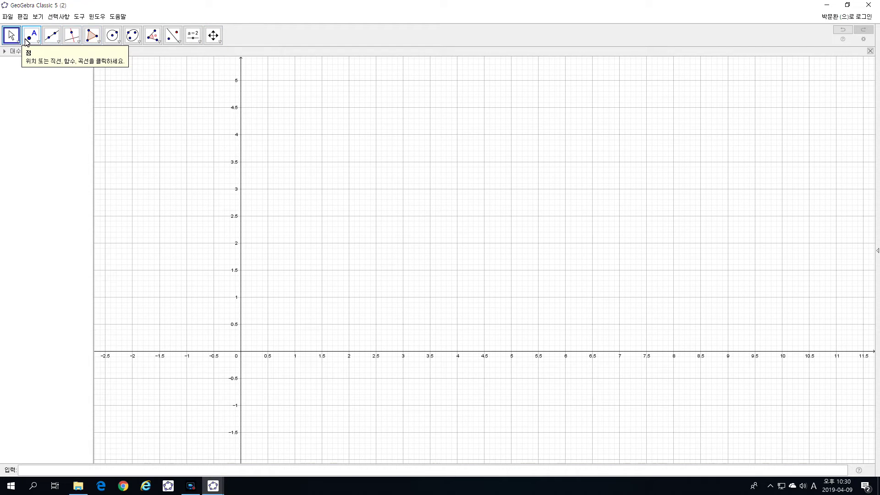
pyautogui.click(99, 42)
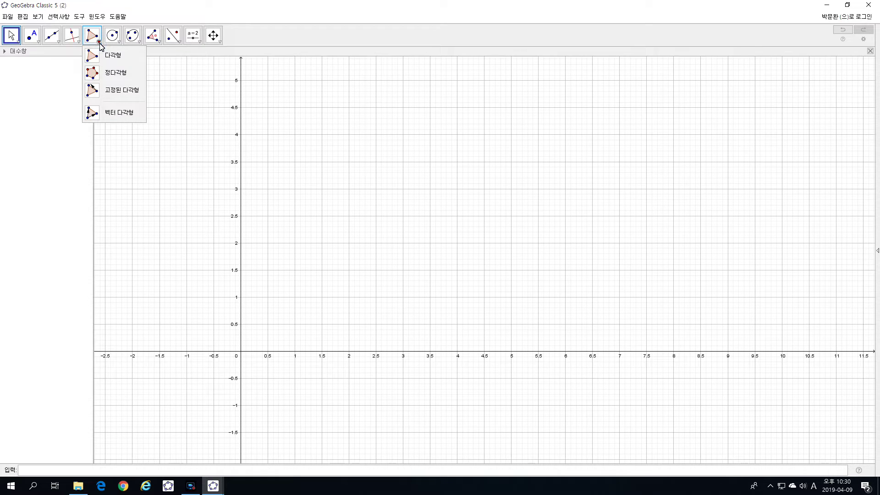
pyautogui.click(108, 74)
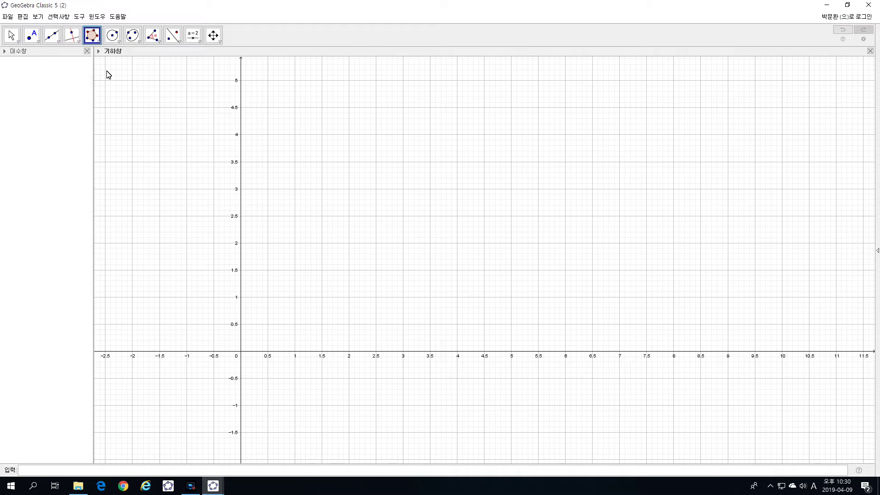
pyautogui.click(56, 38)
pyautogui.click(33, 41)
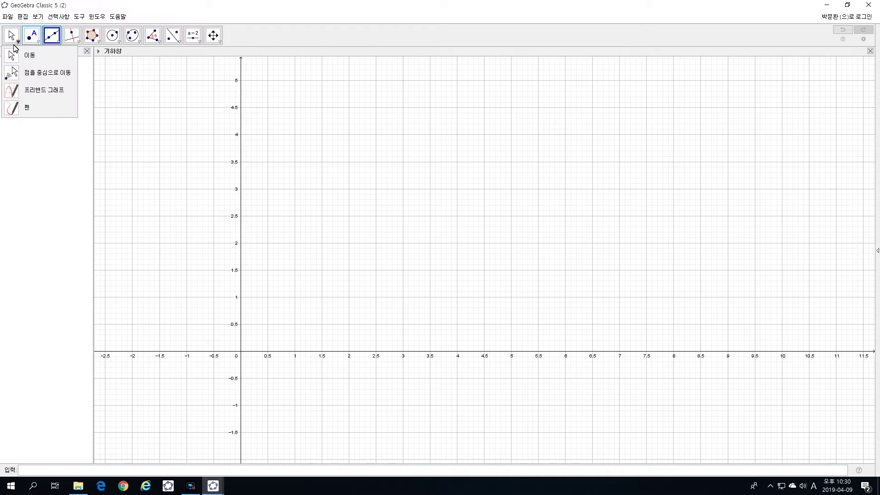
# Draw a segment from the origin (0, 0) to the point (2, 1)
pyautogui.click(56, 40)
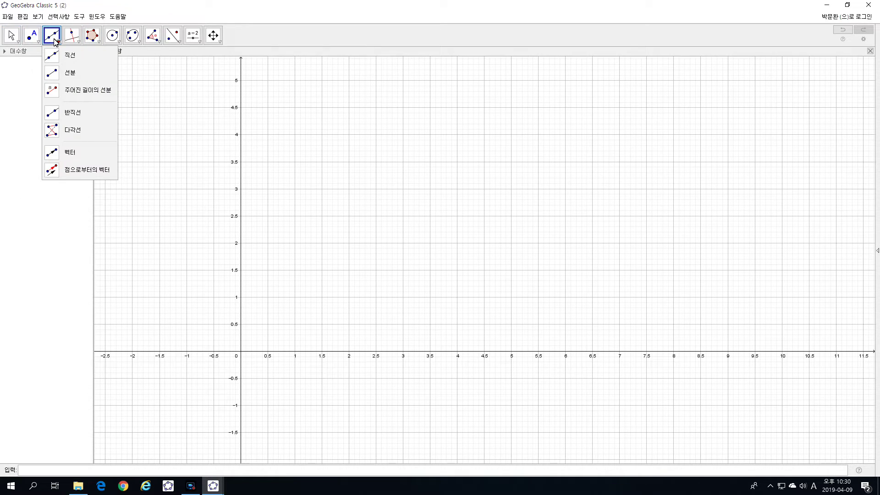
pyautogui.click(57, 72)
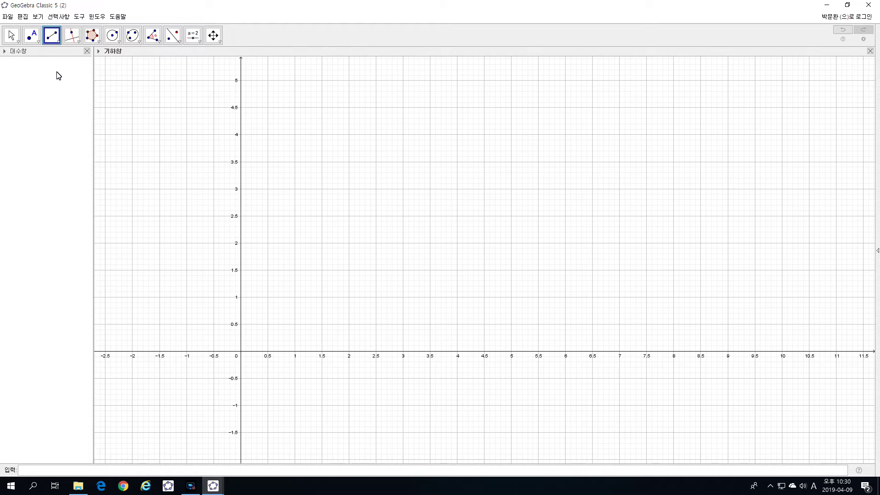
pyautogui.click(241, 353)
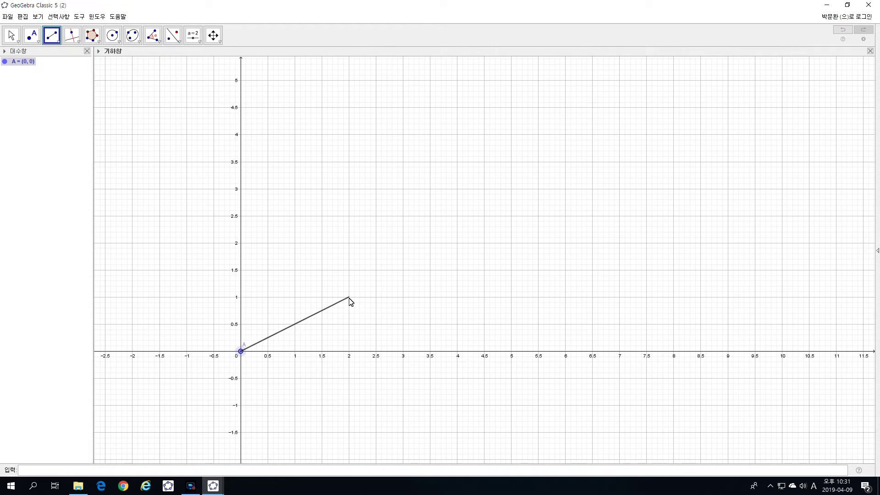
pyautogui.click(349, 297)
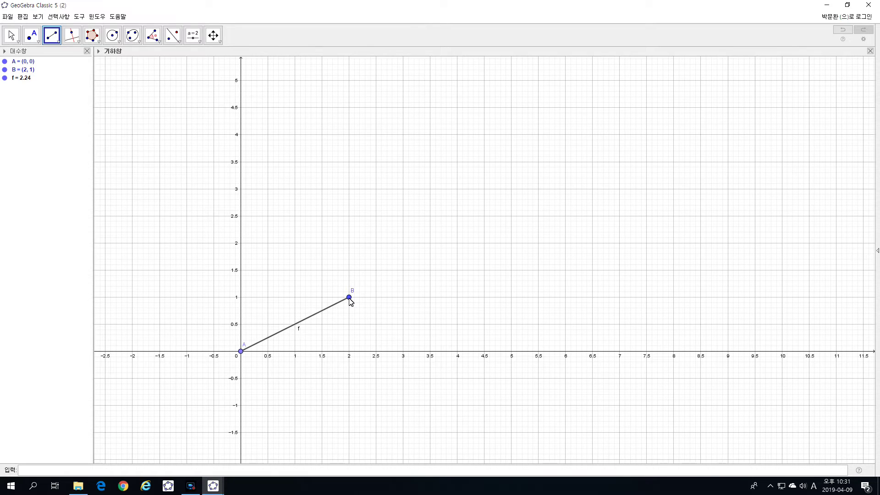
# Construct a regular polygon with 4 vertices on segment AB, using A as the first point and B as the second
pyautogui.click(93, 39)
pyautogui.click(93, 39)
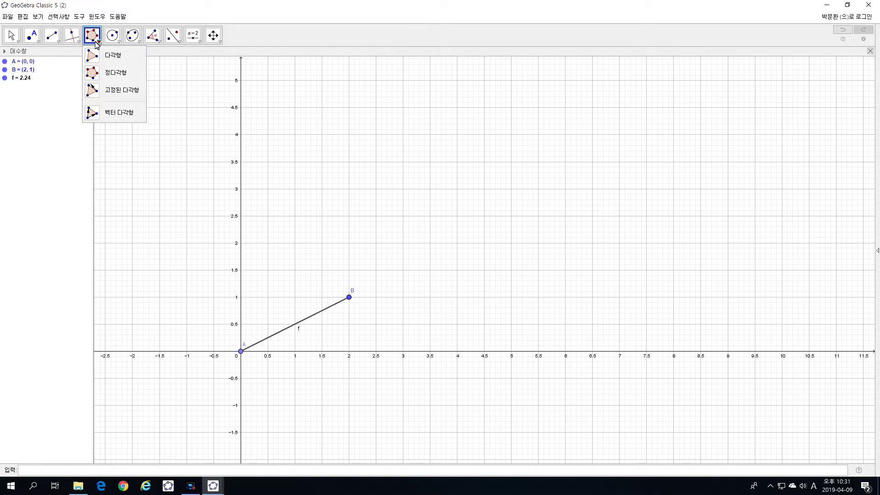
pyautogui.click(96, 72)
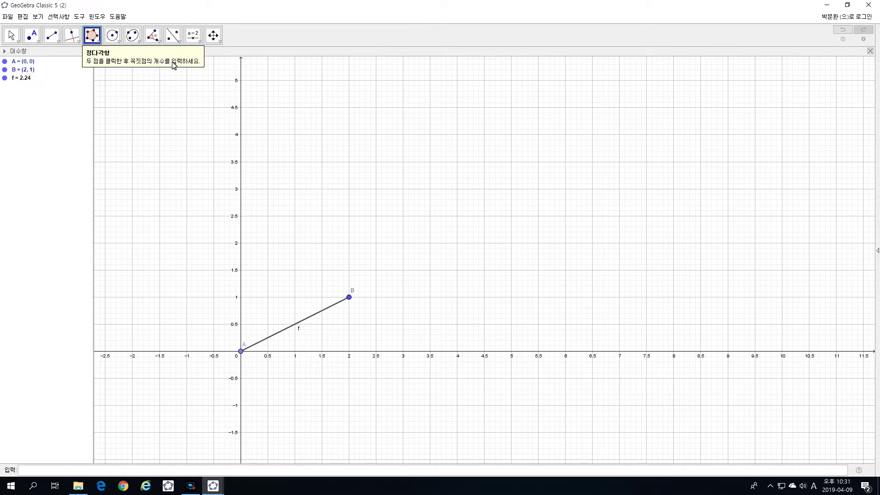
pyautogui.click(94, 39)
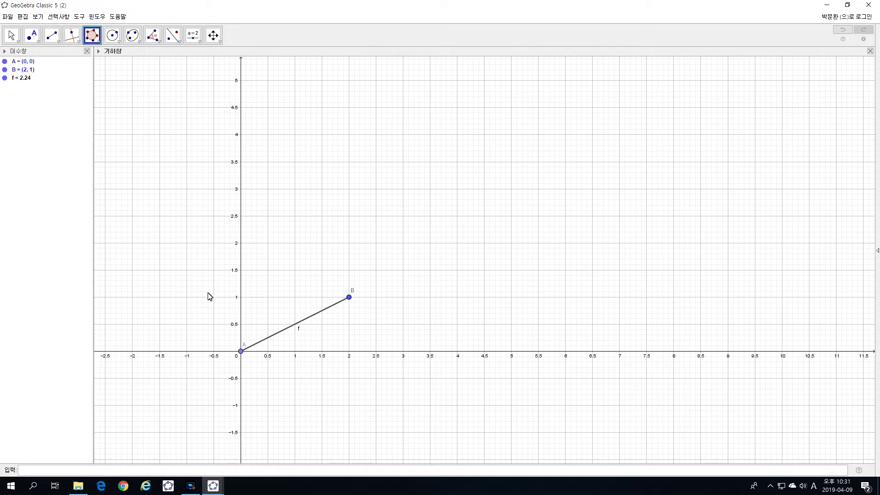
pyautogui.click(242, 352)
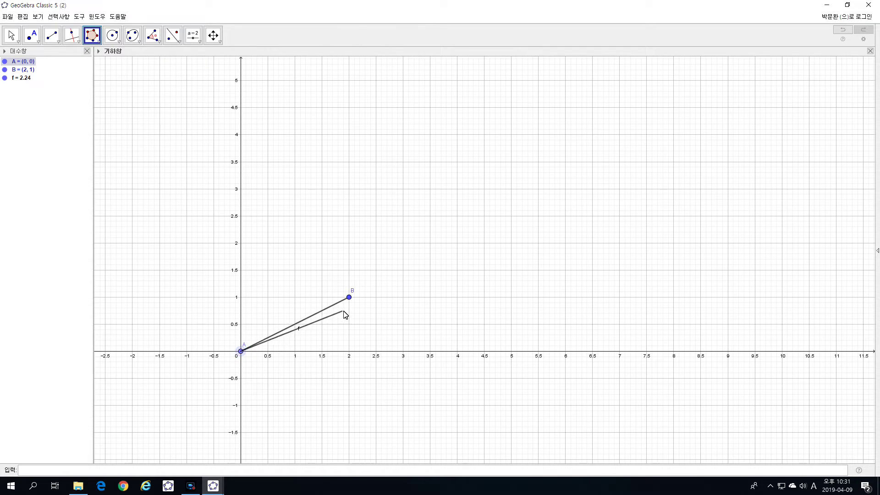
pyautogui.click(349, 297)
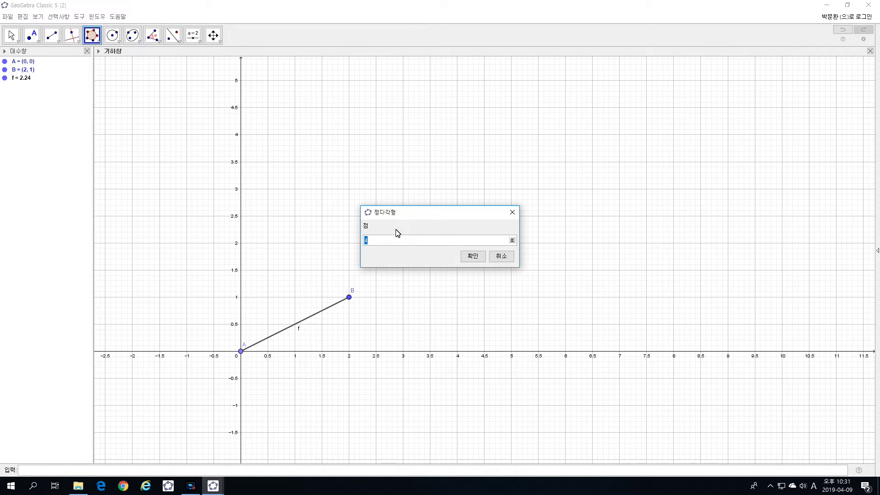
pyautogui.click(472, 257)
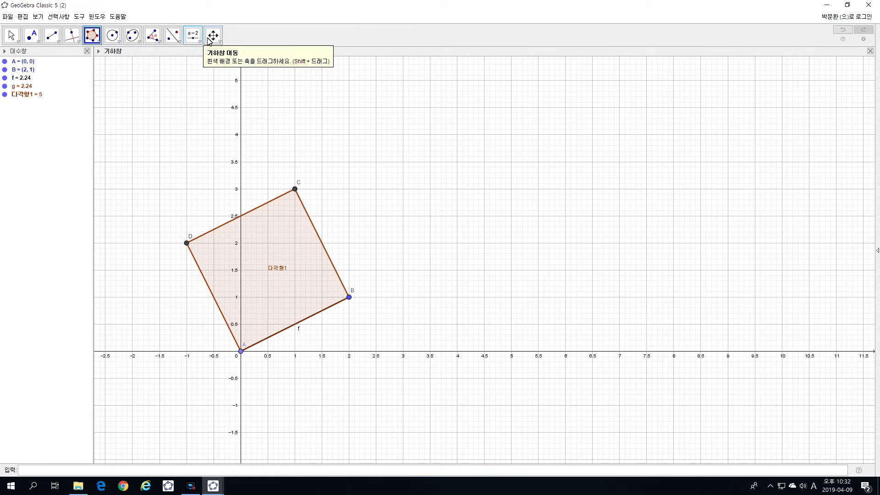
# Add an area measurement label to the square built on segment AB
pyautogui.click(159, 45)
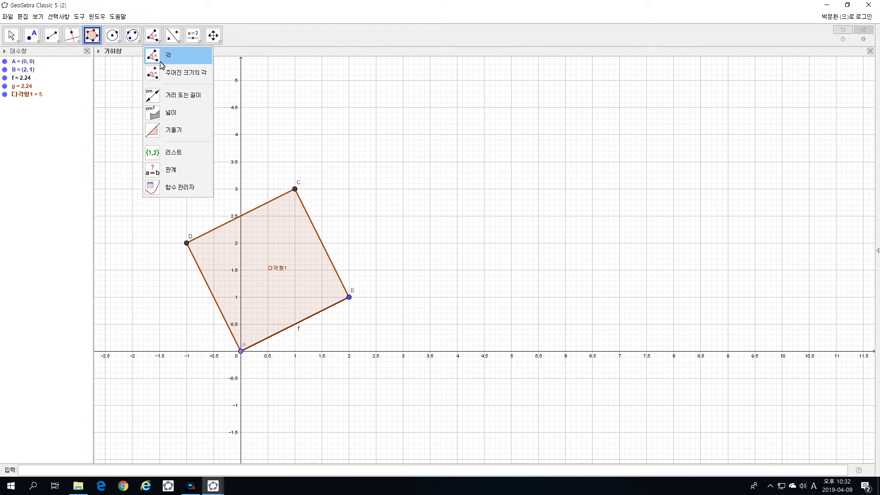
pyautogui.click(170, 118)
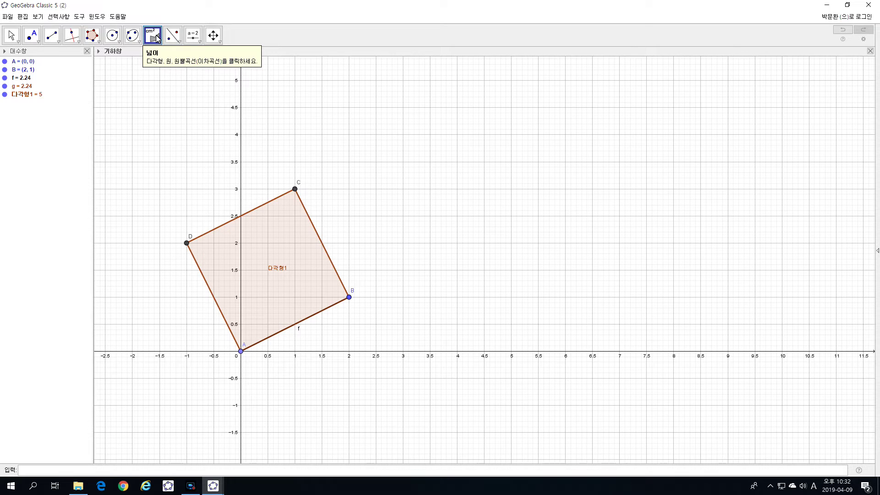
pyautogui.click(280, 237)
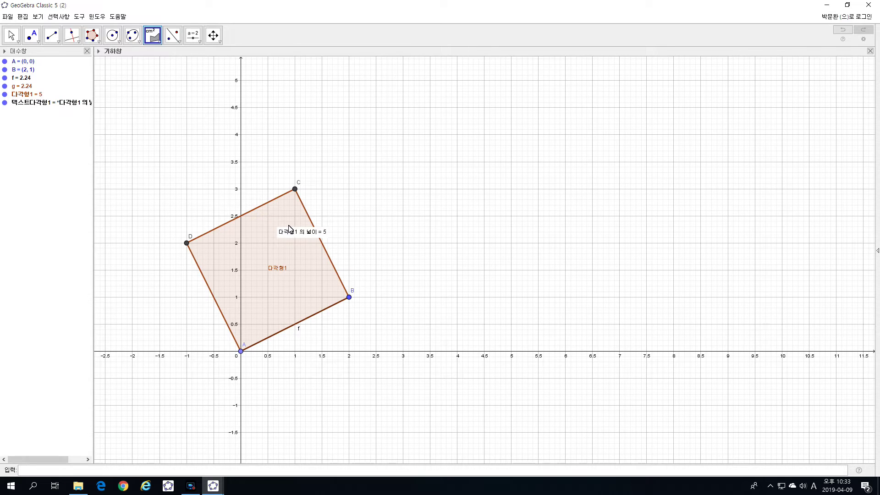
# Draw a circle centred at point A that passes through point B
pyautogui.click(114, 41)
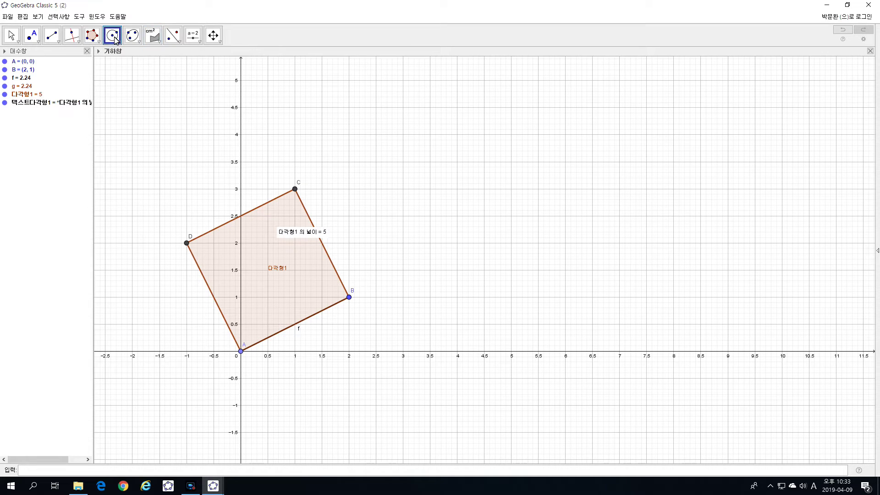
pyautogui.moveTo(113, 40)
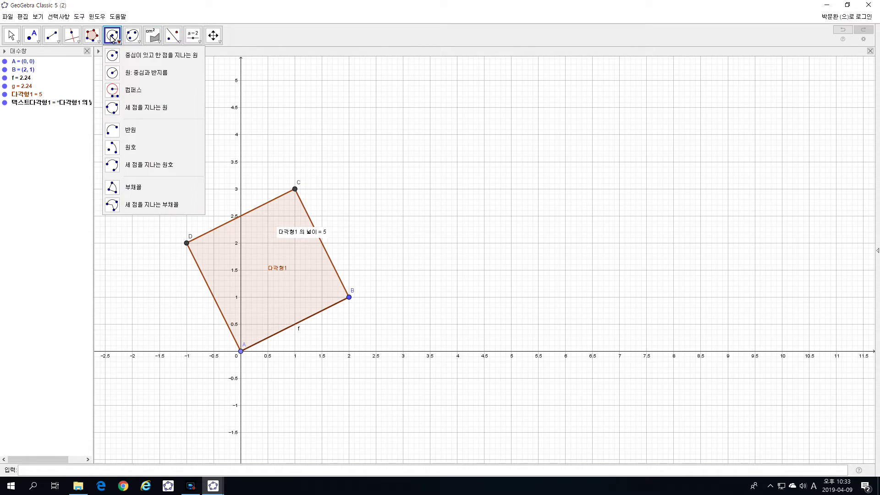
pyautogui.click(241, 352)
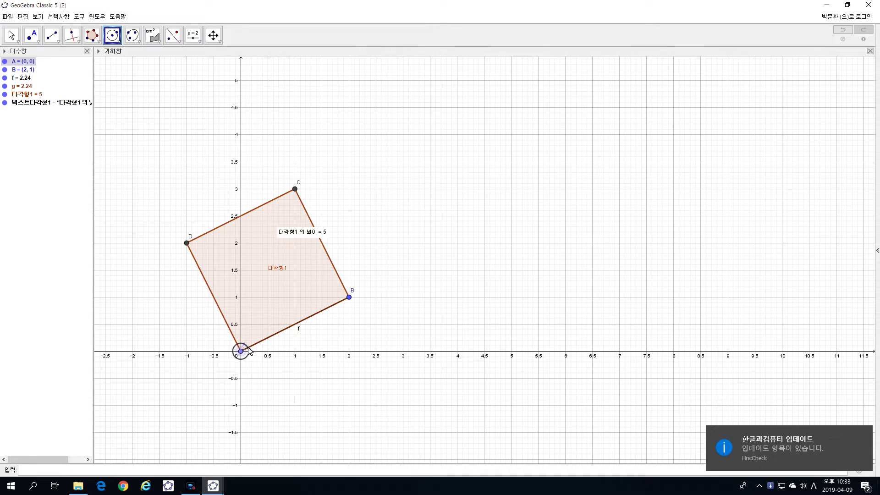
pyautogui.click(349, 299)
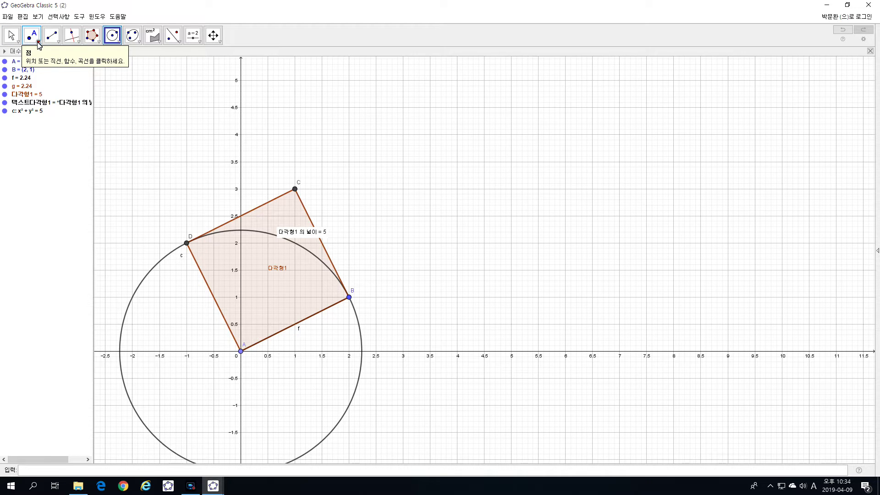
# Mark the intersection points of the circle centred at A with the x-axis
pyautogui.click(38, 44)
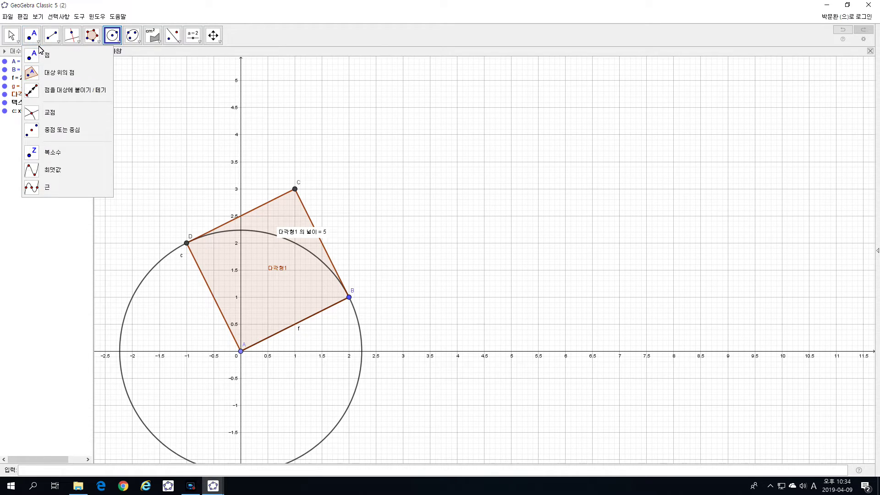
pyautogui.click(43, 119)
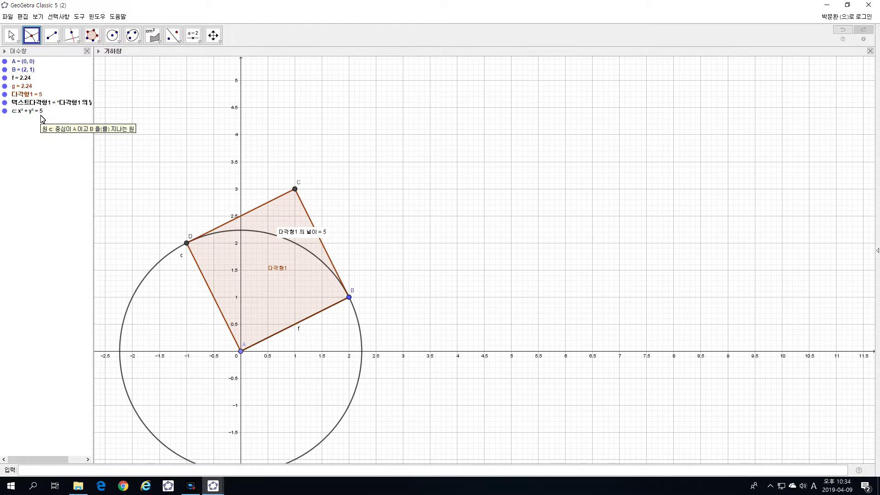
pyautogui.click(358, 321)
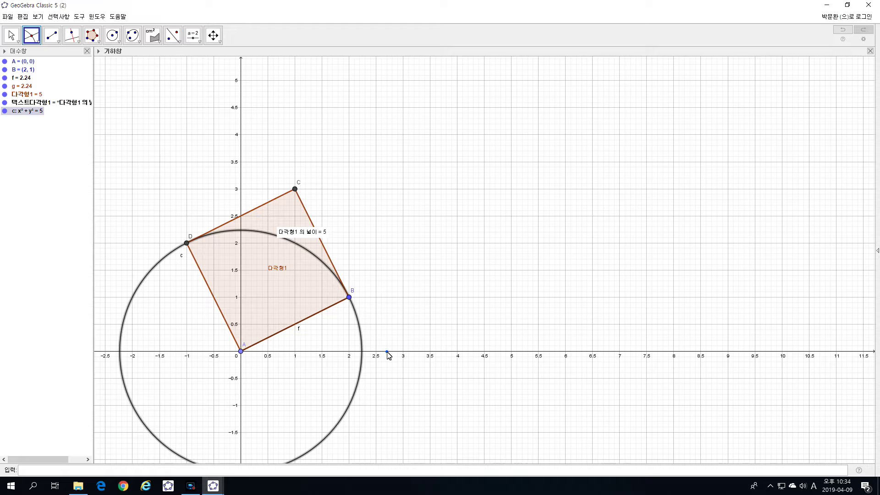
pyautogui.click(388, 352)
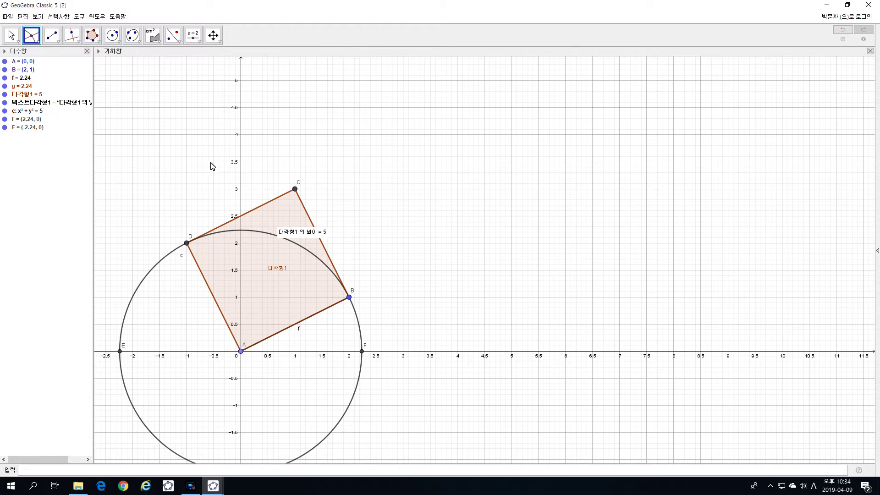
# Draw the square's diagonal as a segment from point A to point C
pyautogui.click(40, 42)
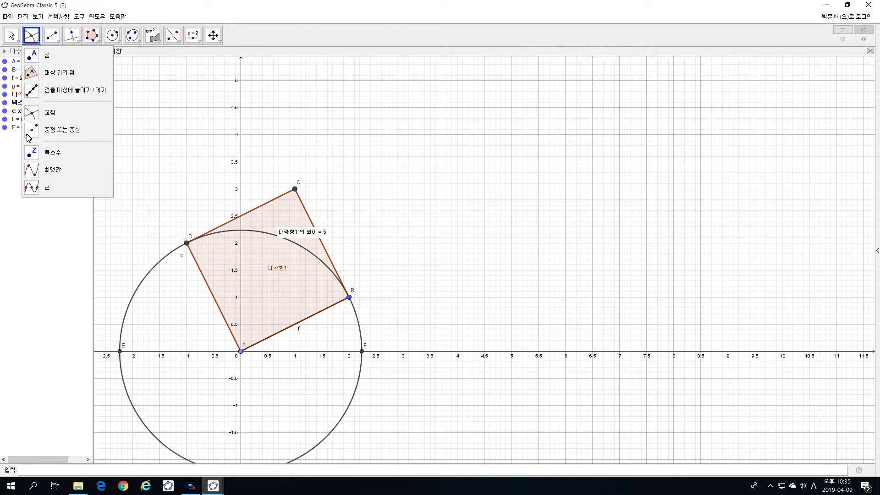
pyautogui.click(52, 35)
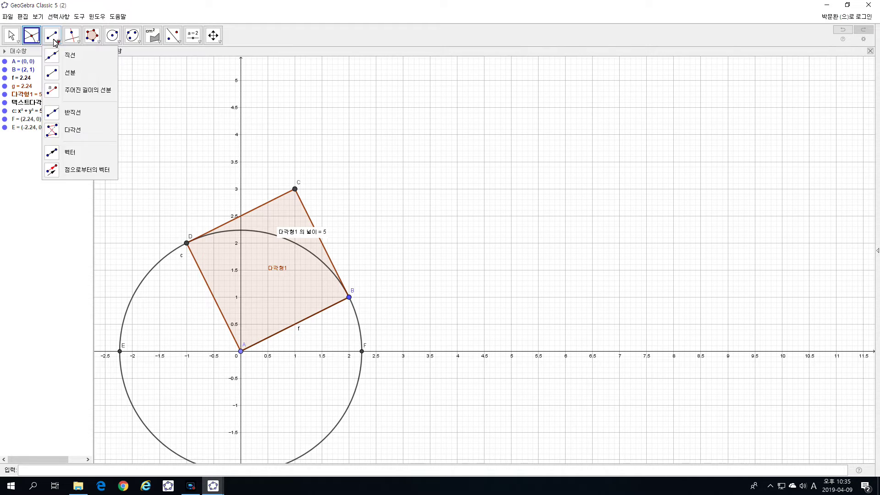
pyautogui.click(242, 351)
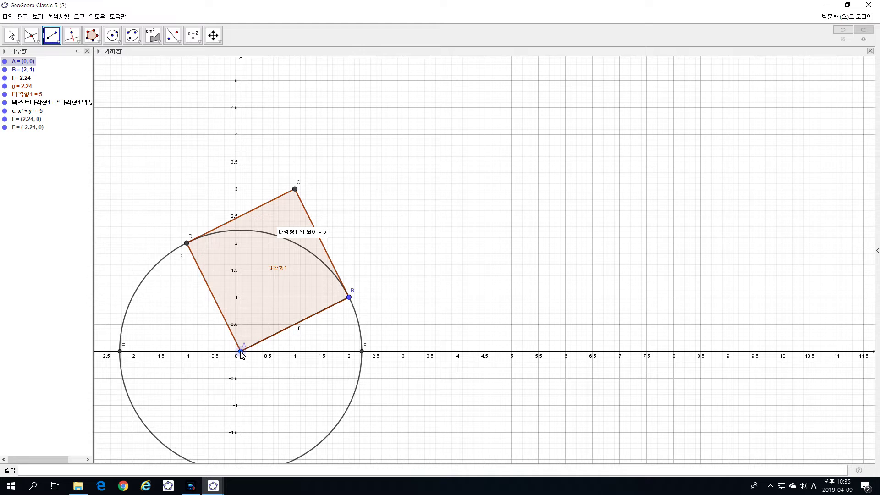
pyautogui.click(295, 190)
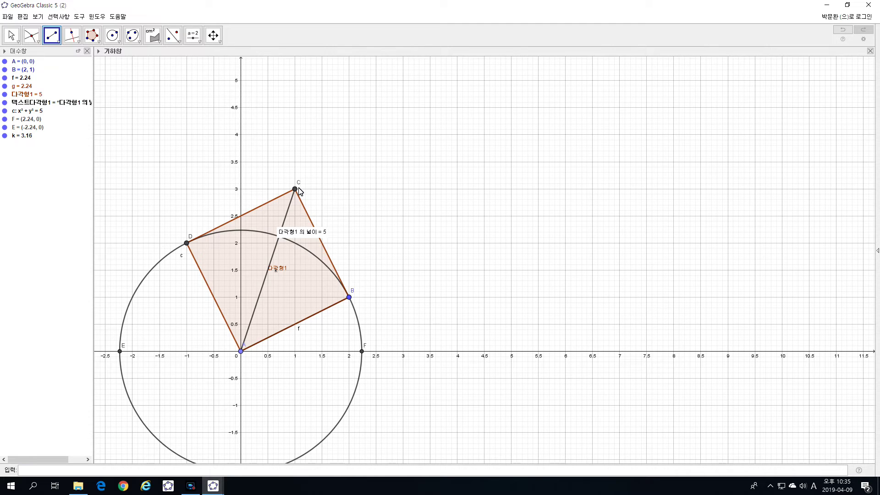
# Construct a regular polygon with 4 vertices on the diagonal from point A to point C
pyautogui.click(92, 36)
pyautogui.click(92, 36)
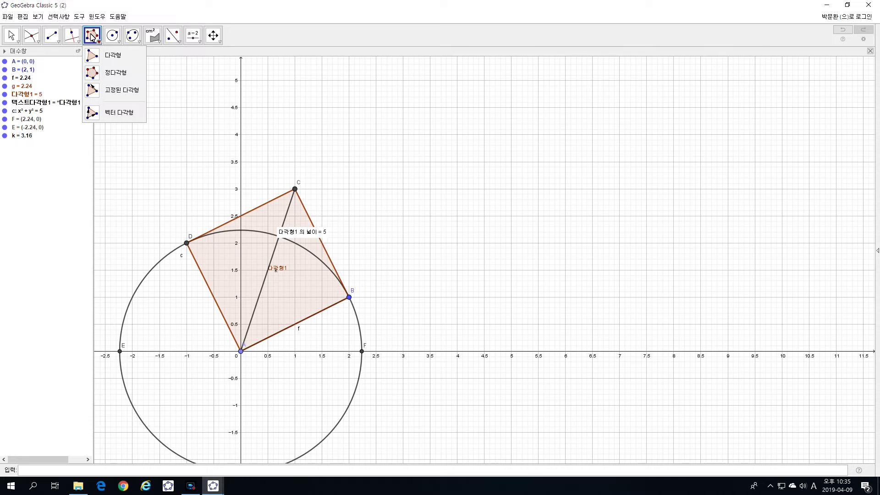
pyautogui.rightClick(103, 38)
pyautogui.click(94, 36)
pyautogui.click(94, 73)
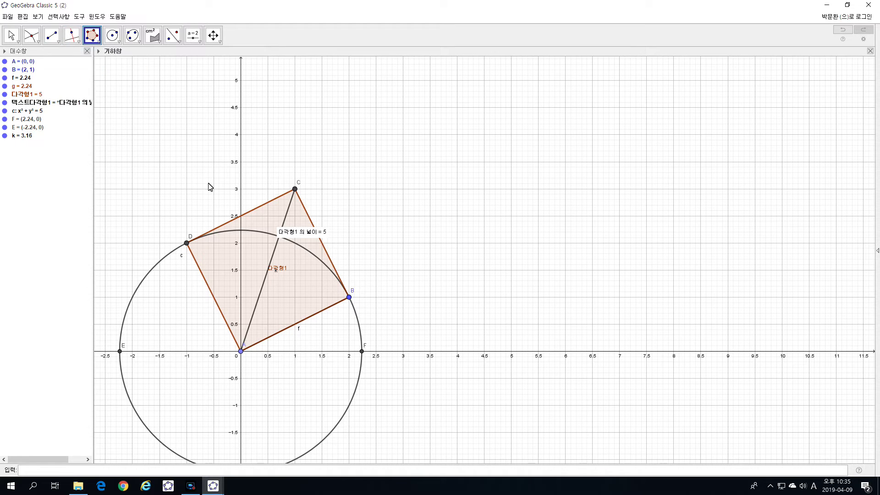
pyautogui.click(241, 351)
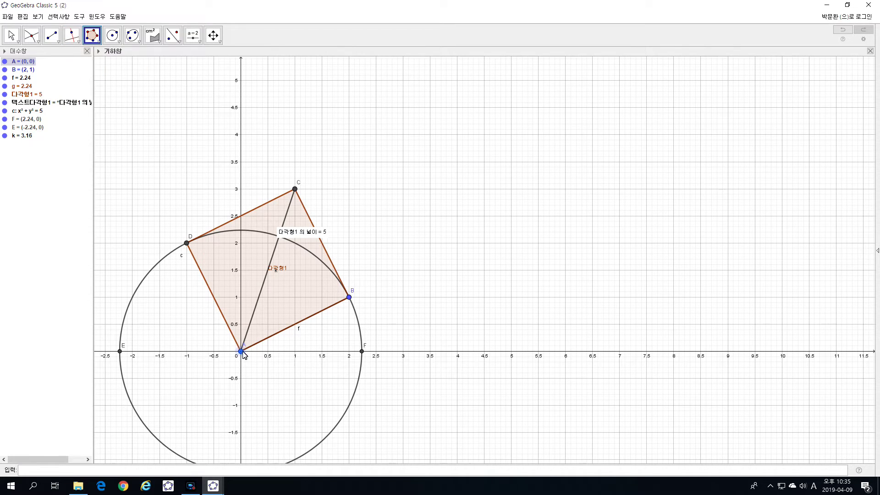
pyautogui.click(294, 188)
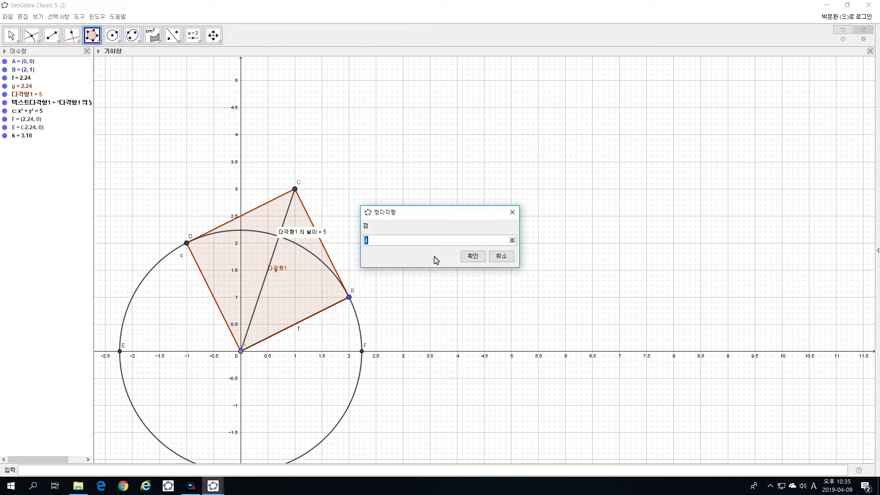
pyautogui.click(473, 255)
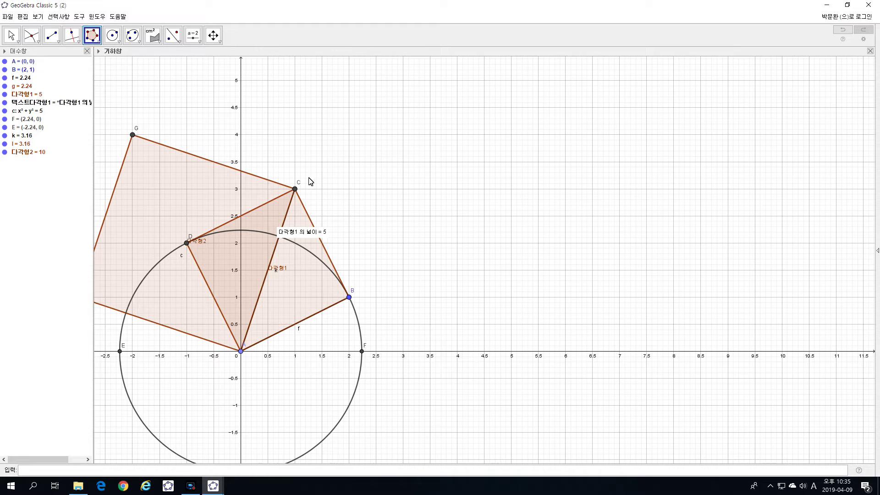
# Add an area measurement label to the larger square built on diagonal AC
pyautogui.click(11, 35)
pyautogui.moveTo(392, 176); pyautogui.dragTo(466, 182)
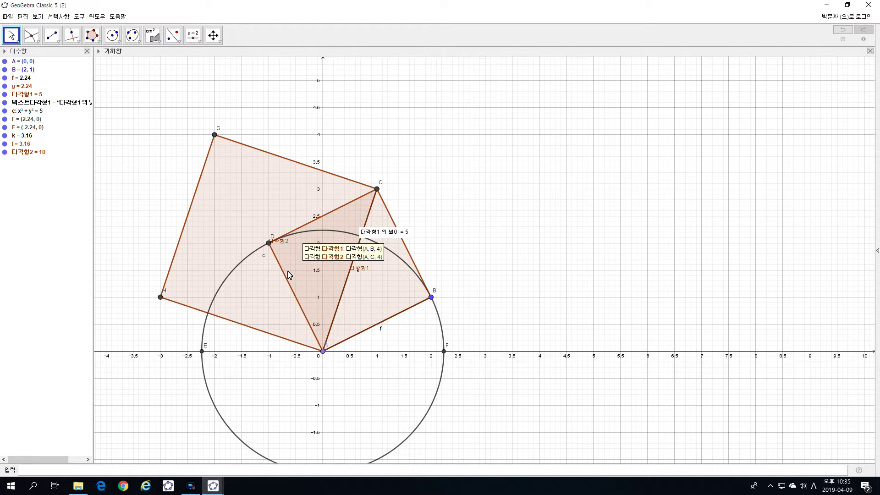
pyautogui.click(155, 41)
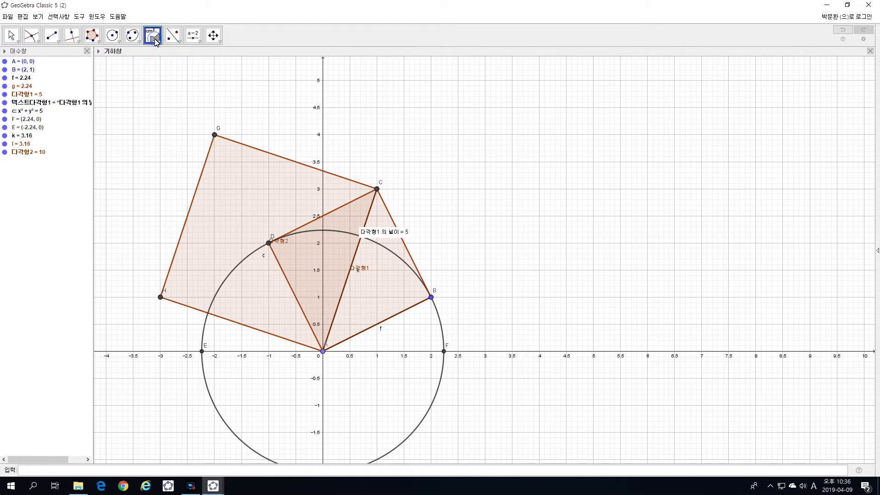
pyautogui.click(237, 189)
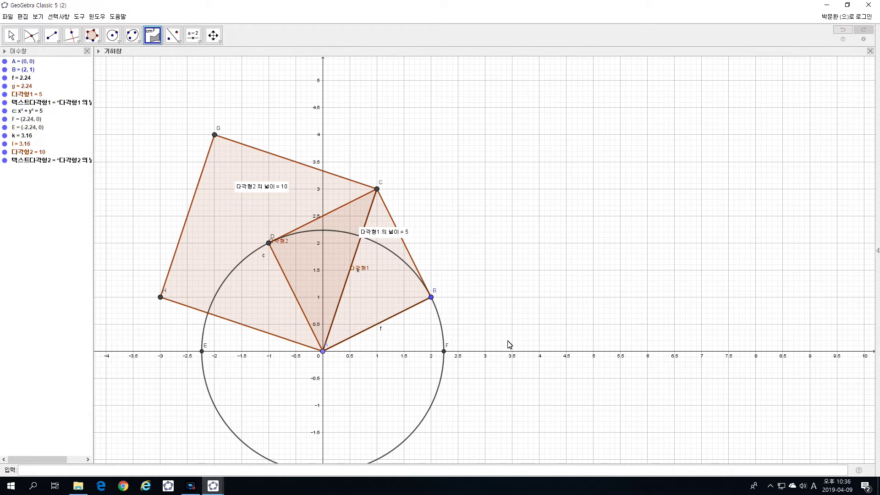
# Draw a circle centred at point A that passes through point C
pyautogui.click(113, 36)
pyautogui.click(112, 37)
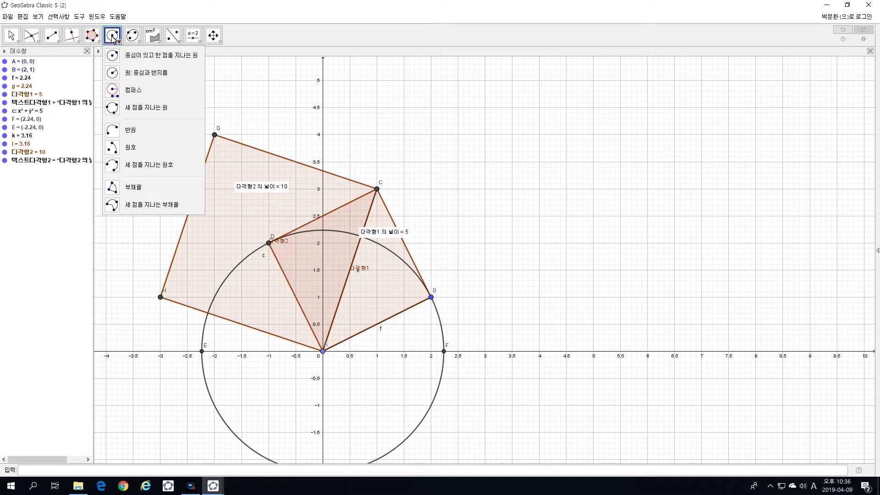
pyautogui.click(114, 38)
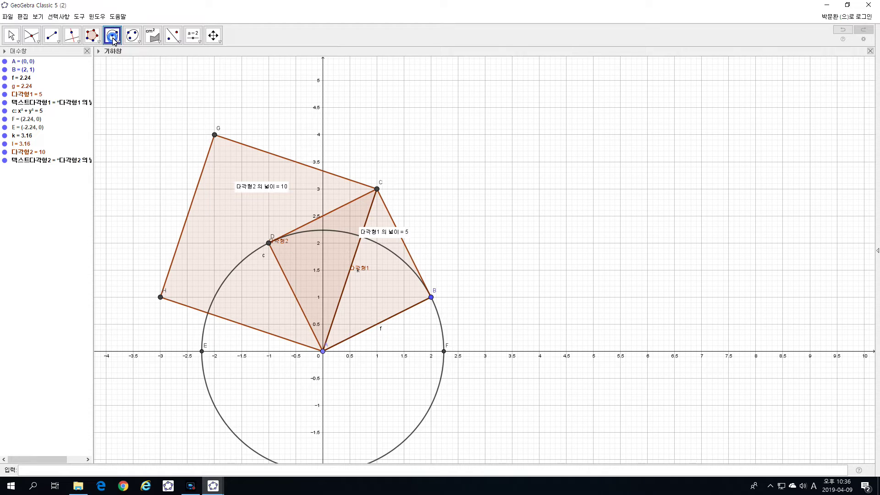
pyautogui.click(114, 40)
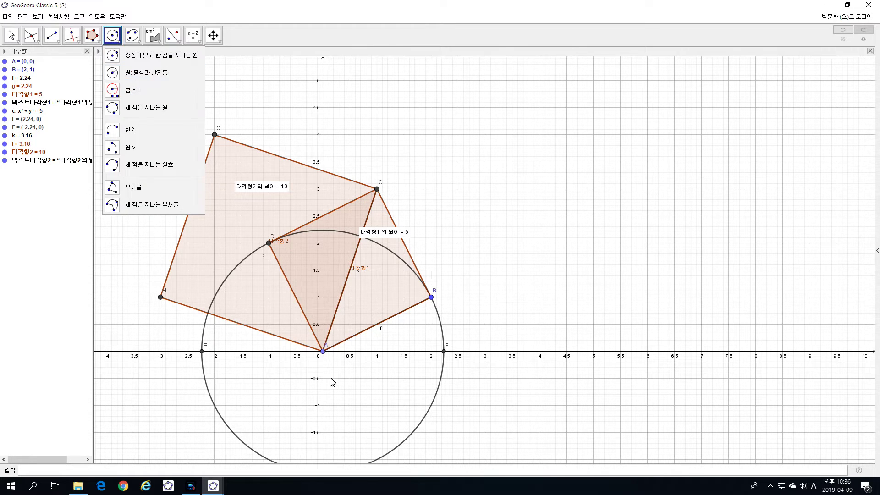
pyautogui.click(323, 353)
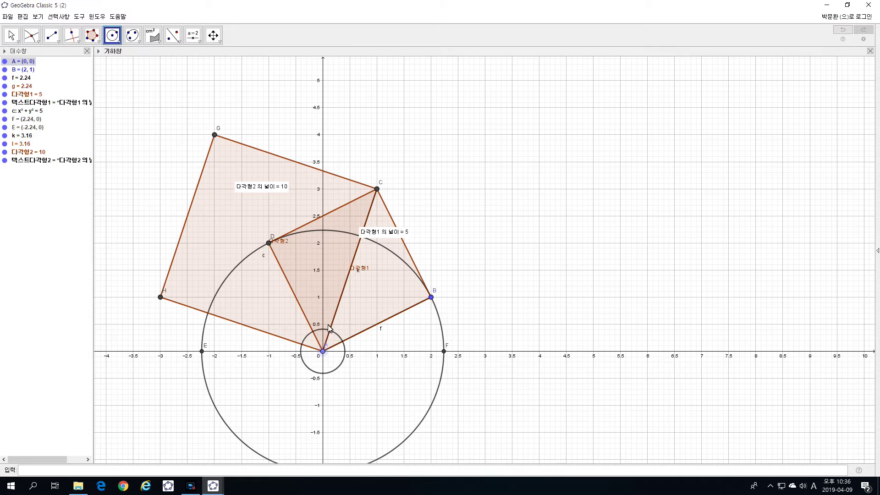
pyautogui.click(378, 189)
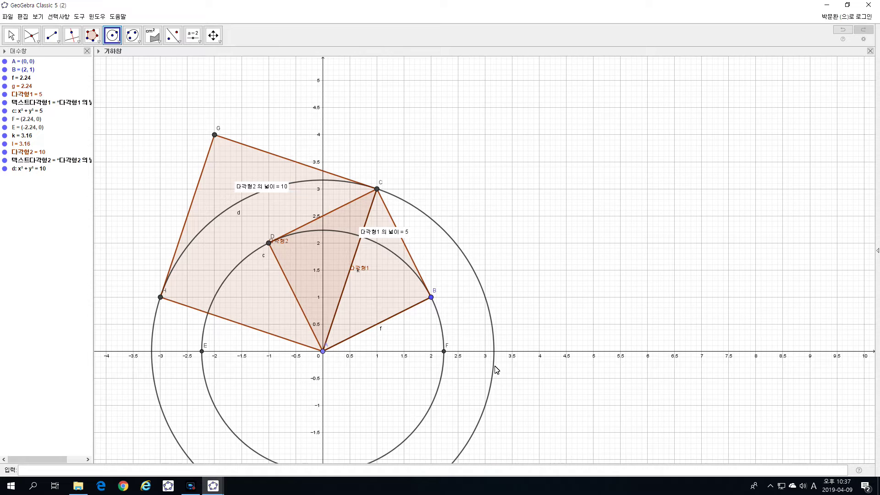
# Mark the intersection points of the larger circle through C with the x-axis
pyautogui.click(32, 36)
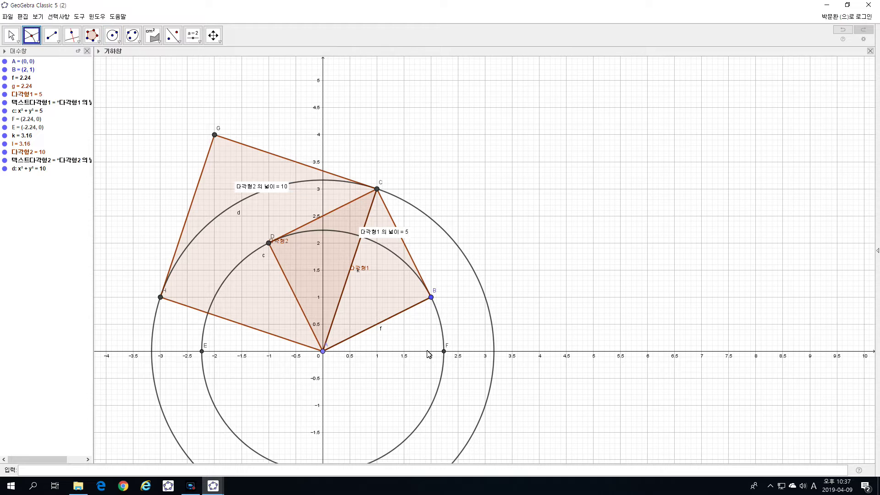
pyautogui.click(479, 284)
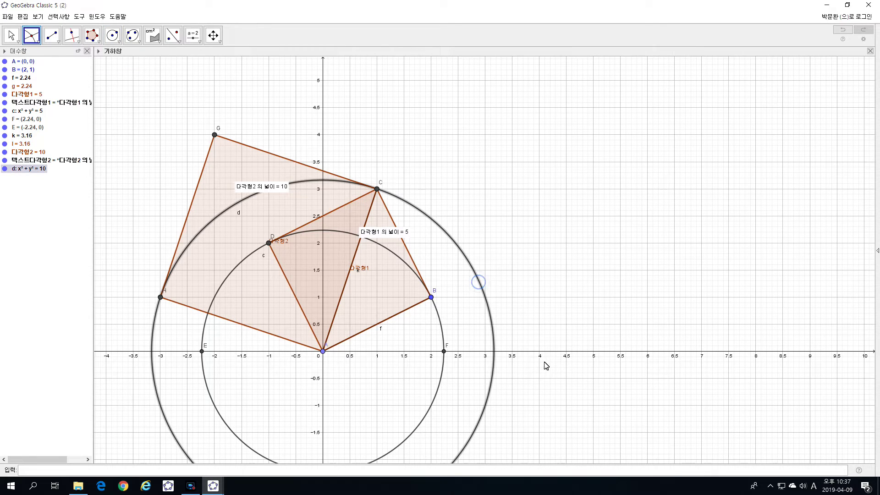
pyautogui.click(529, 353)
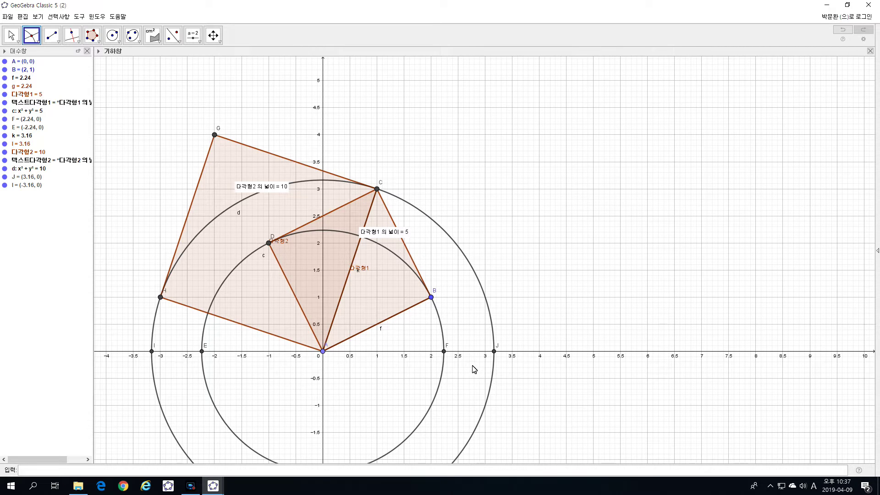
# Hide the smaller circle through B and draw a circular arc centred at A from point F to point B
pyautogui.rightClick(441, 326)
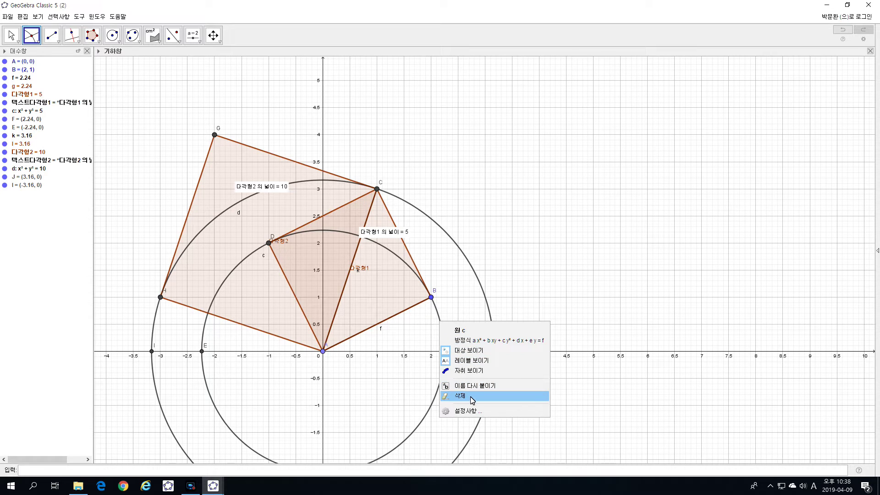
pyautogui.click(455, 353)
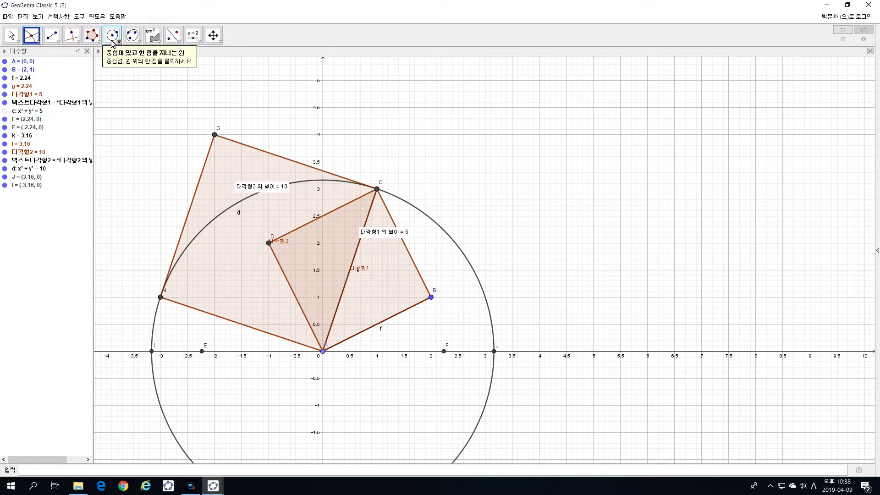
pyautogui.click(120, 43)
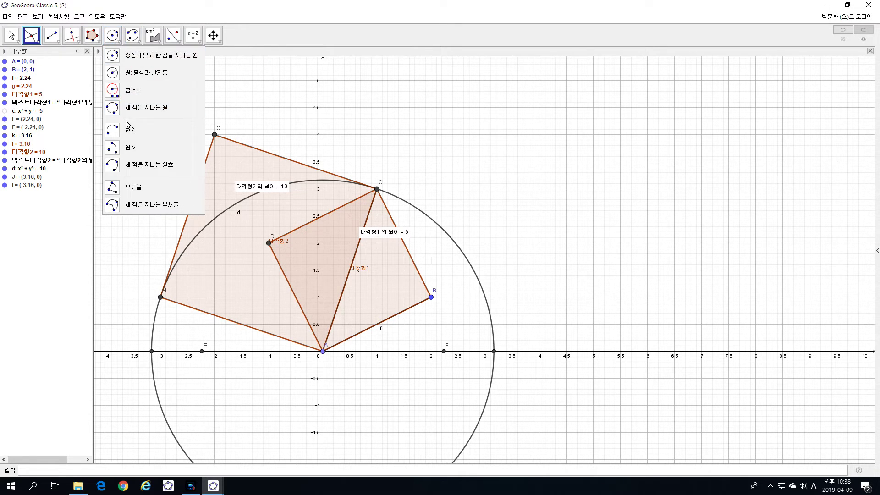
pyautogui.click(130, 148)
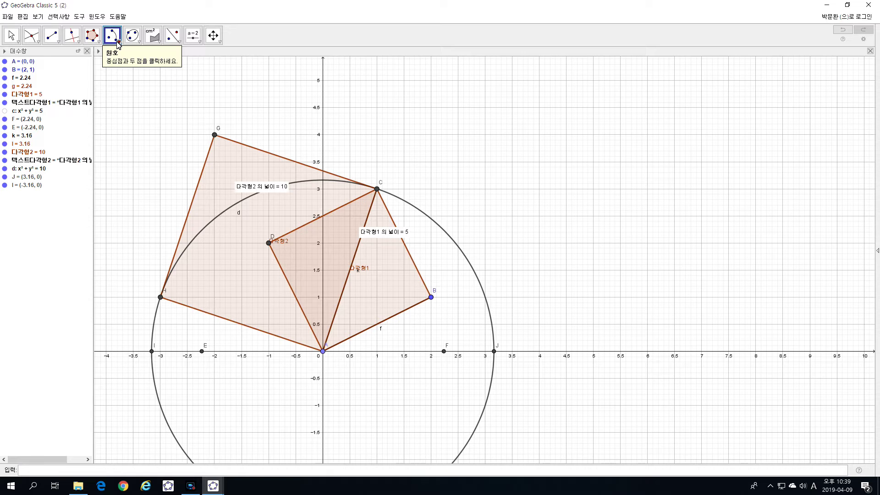
pyautogui.click(324, 352)
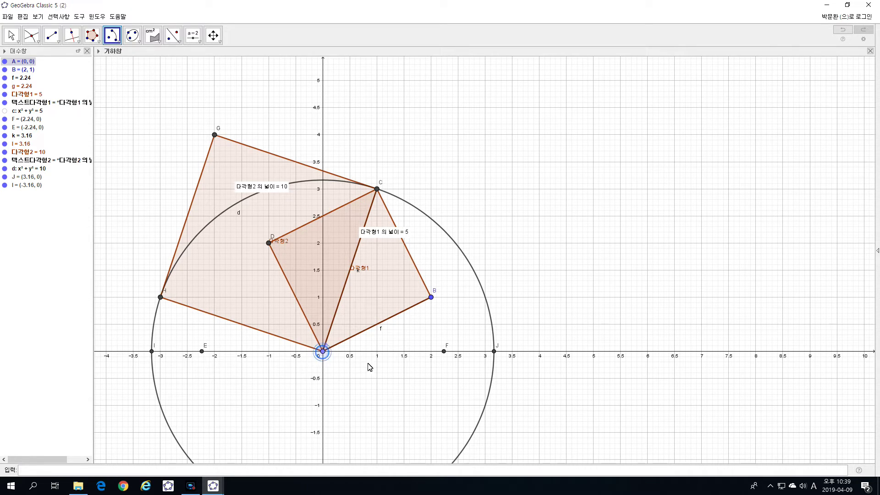
pyautogui.click(444, 353)
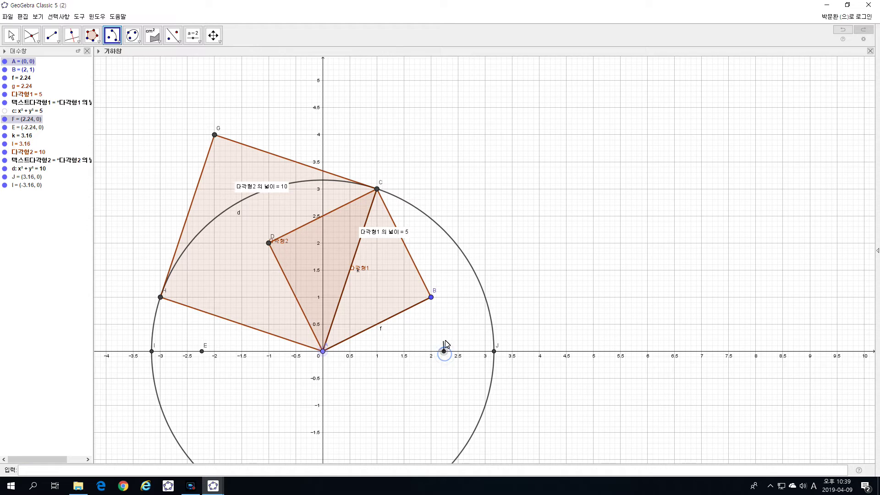
pyautogui.click(431, 298)
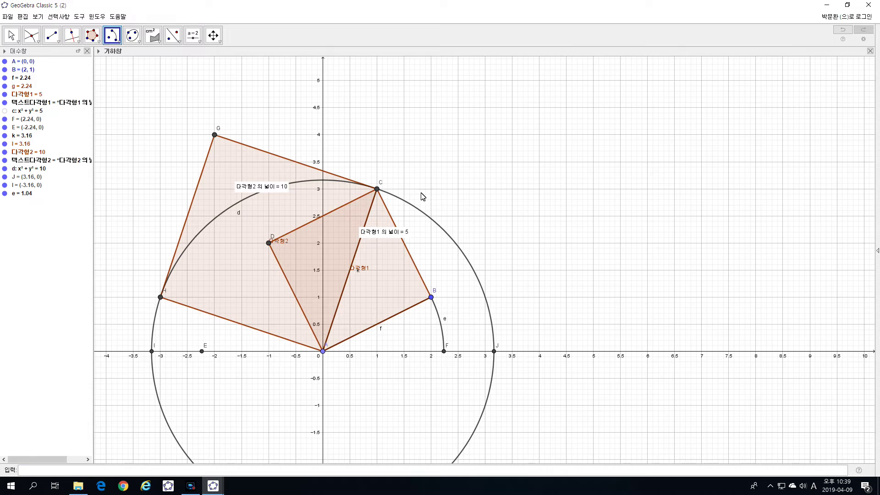
# Hide the larger circle through C and draw a circular arc centred at A from point J to point C
pyautogui.rightClick(465, 259)
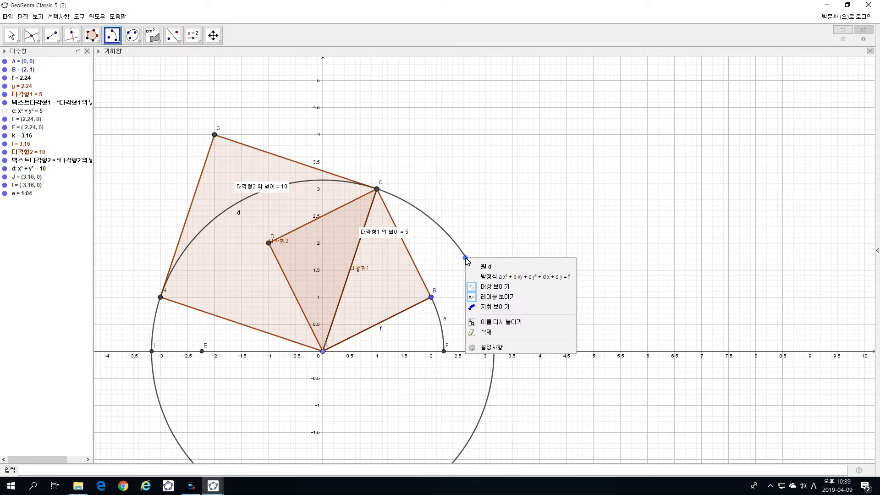
pyautogui.click(473, 288)
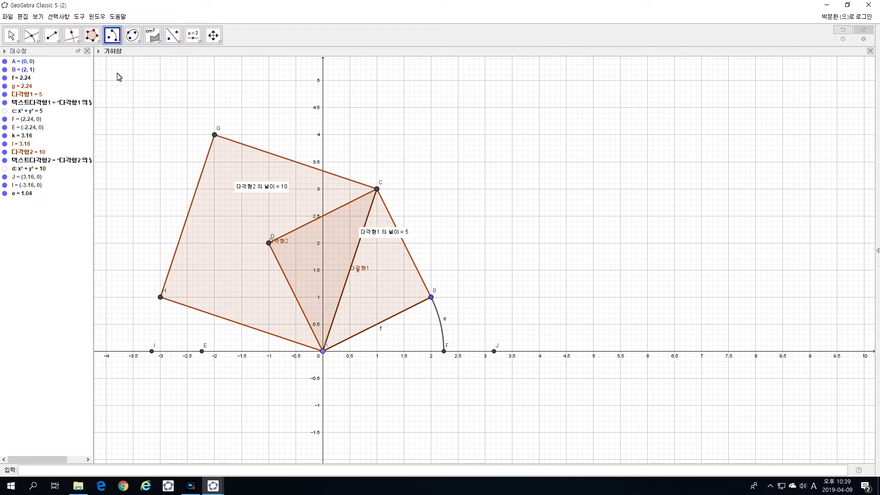
pyautogui.click(323, 352)
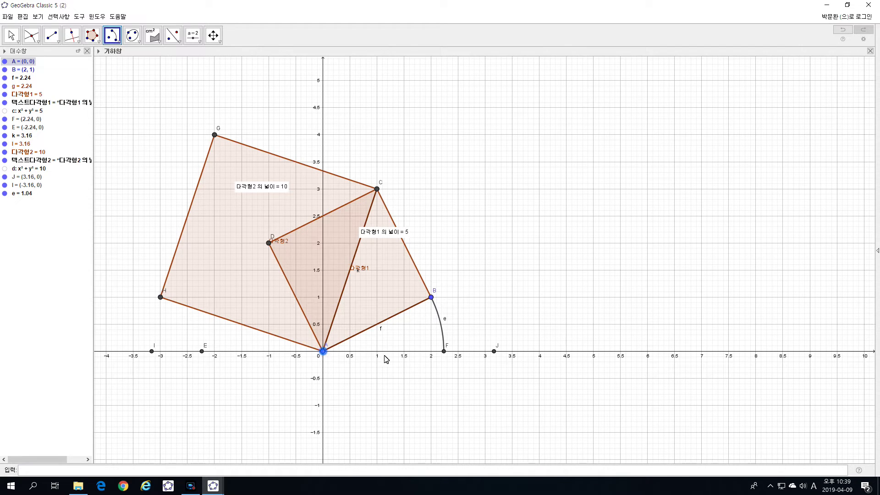
pyautogui.click(494, 352)
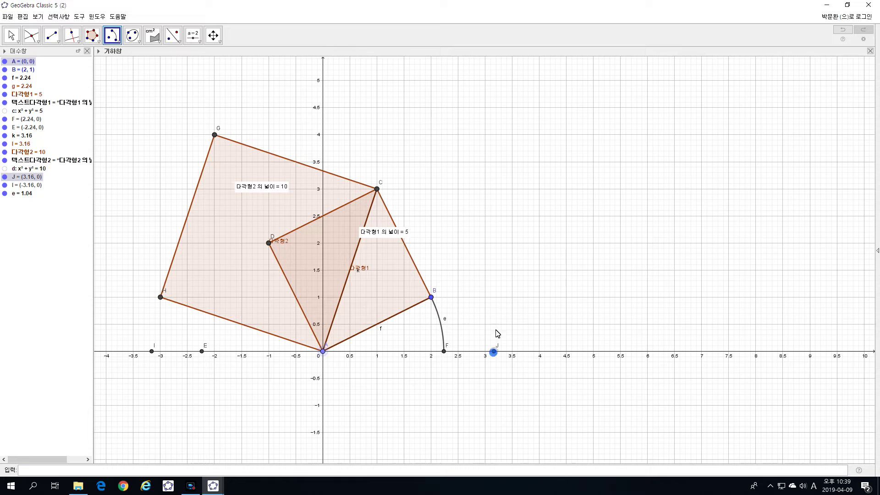
pyautogui.click(377, 191)
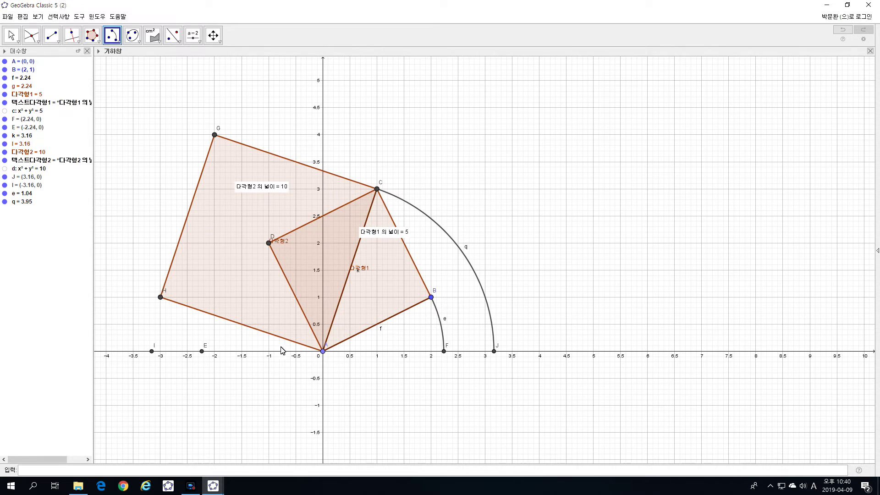
# Set the colour of the larger square on AC to red (255, 0, 0)
pyautogui.rightClick(222, 228)
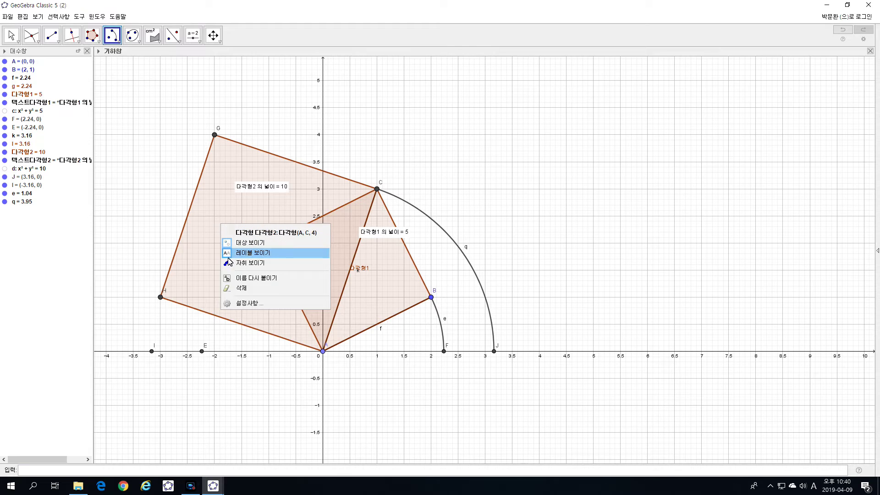
pyautogui.click(243, 304)
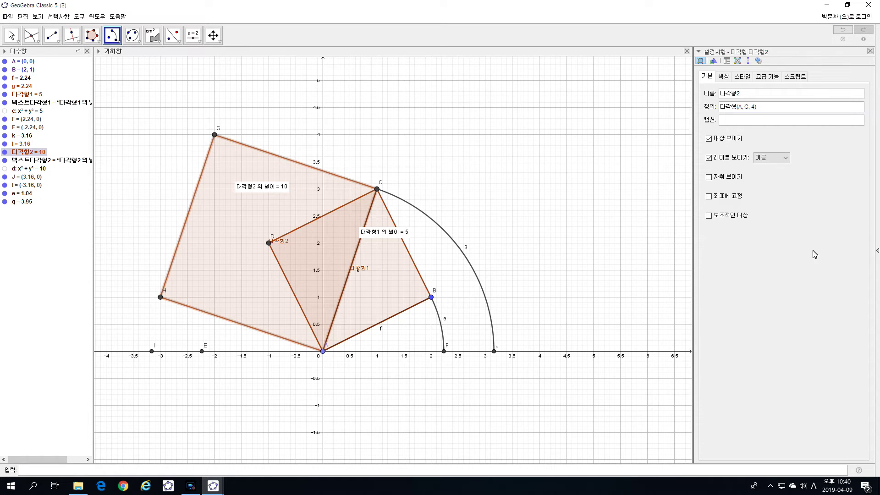
pyautogui.click(725, 79)
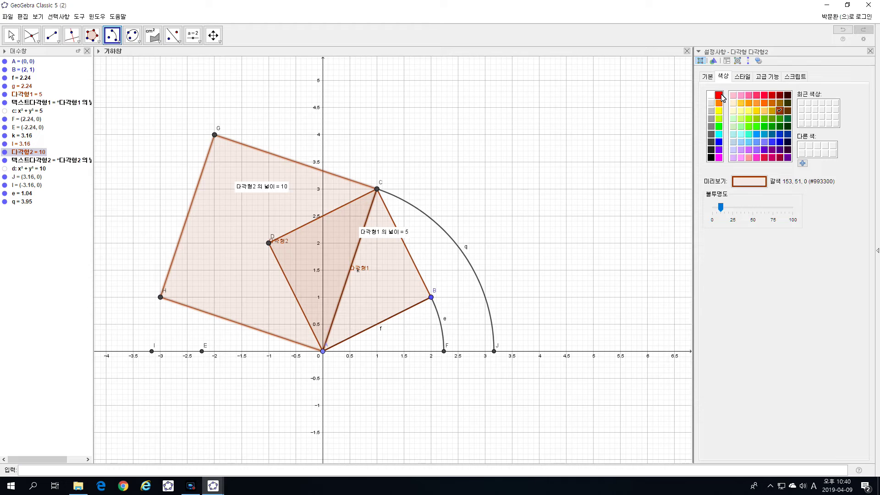
pyautogui.click(719, 97)
# Set the colour of the arc from J to C to the same red (255, 0, 0)
pyautogui.rightClick(461, 254)
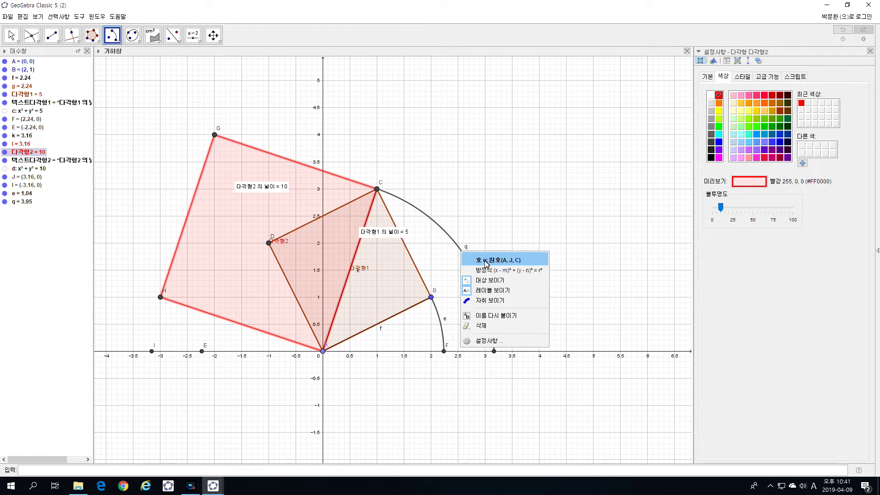
pyautogui.click(494, 342)
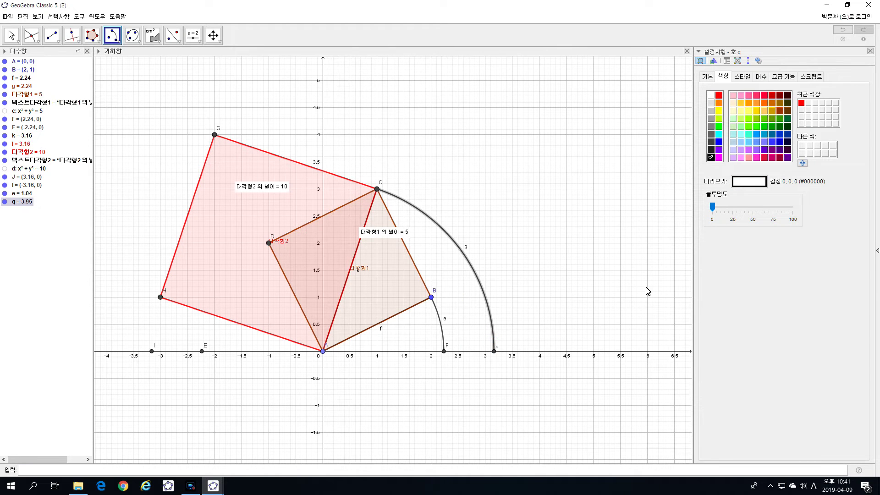
pyautogui.click(801, 104)
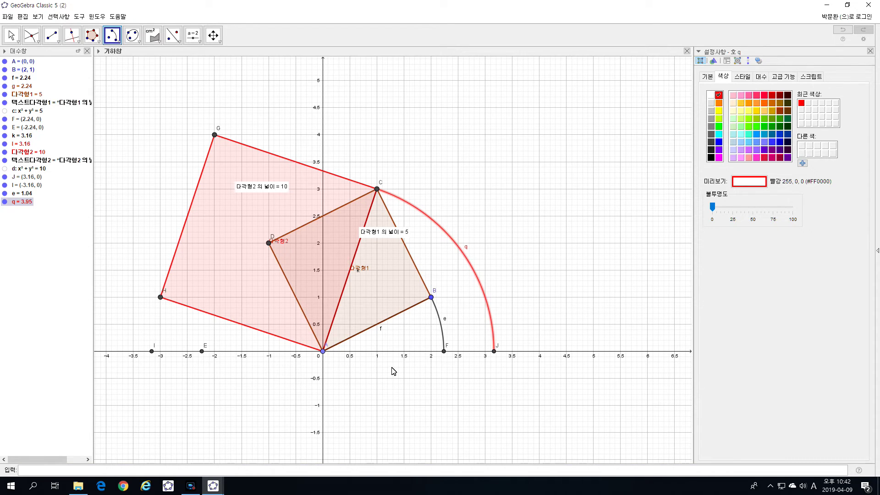
# Place a free point just below the x-axis between A and F, at about (1.2, -0.27)
pyautogui.click(38, 43)
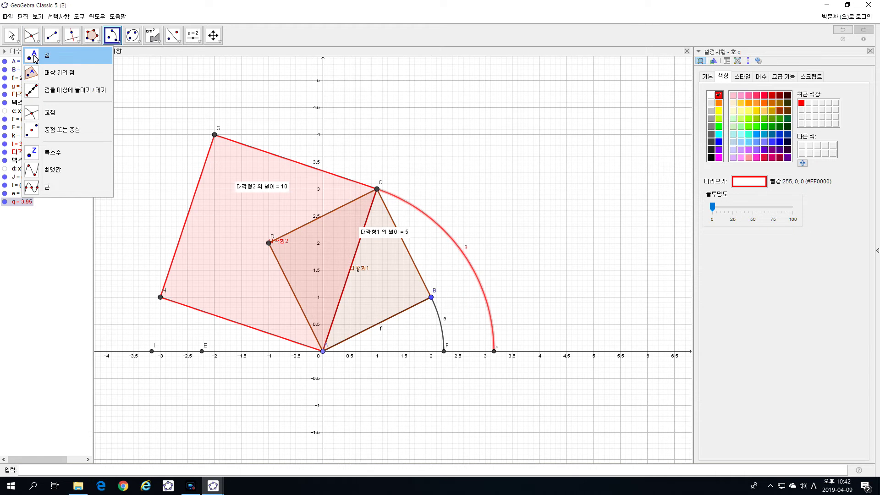
pyautogui.click(35, 57)
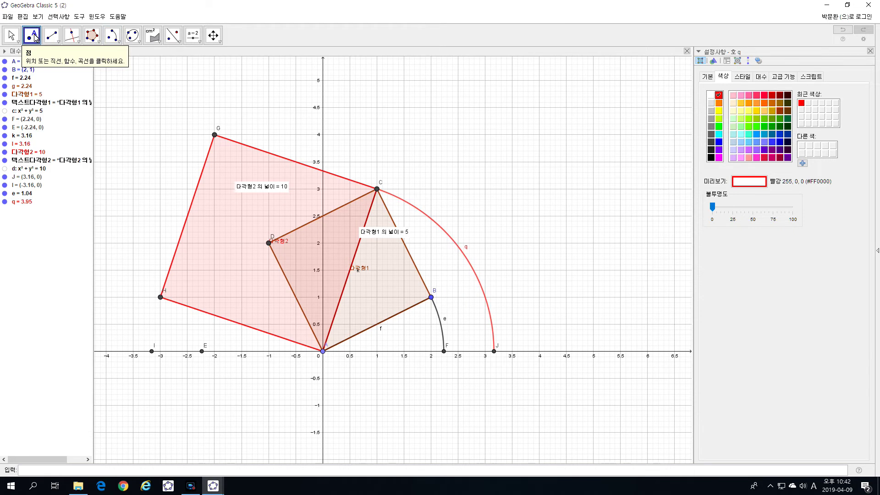
pyautogui.click(388, 365)
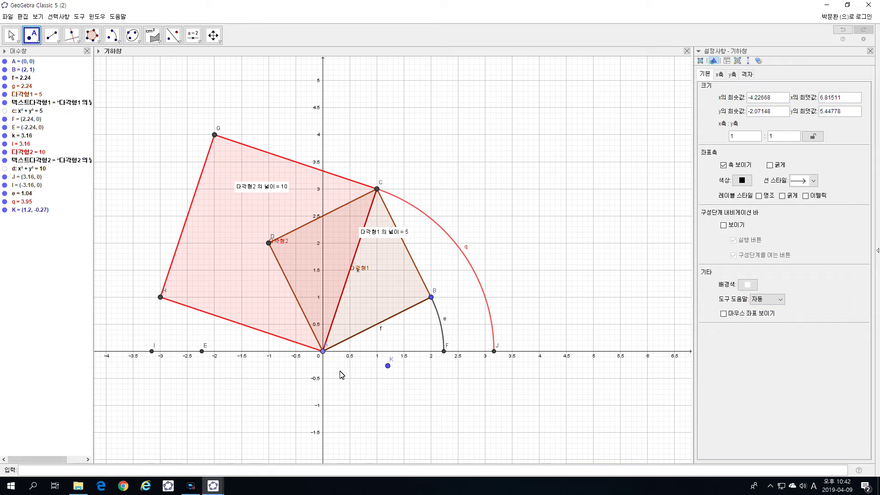
# Draw a circumcircular arc through three points, from A through K to F
pyautogui.click(111, 39)
pyautogui.click(117, 41)
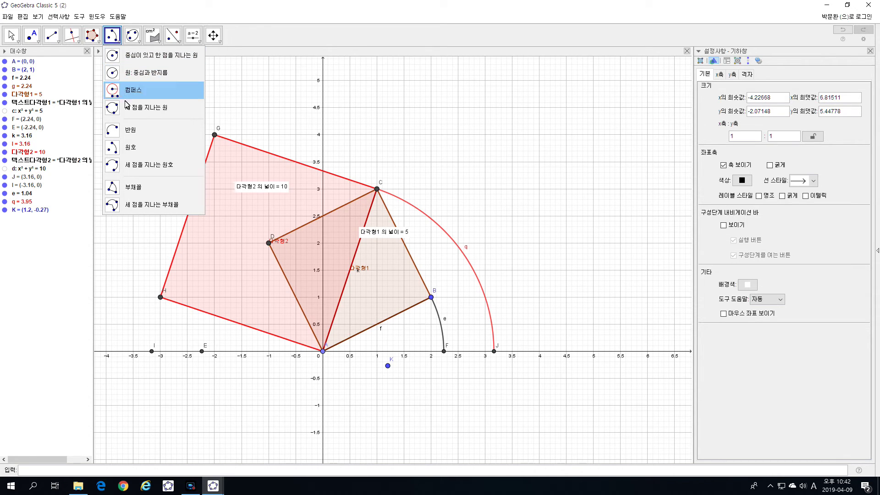
pyautogui.click(136, 166)
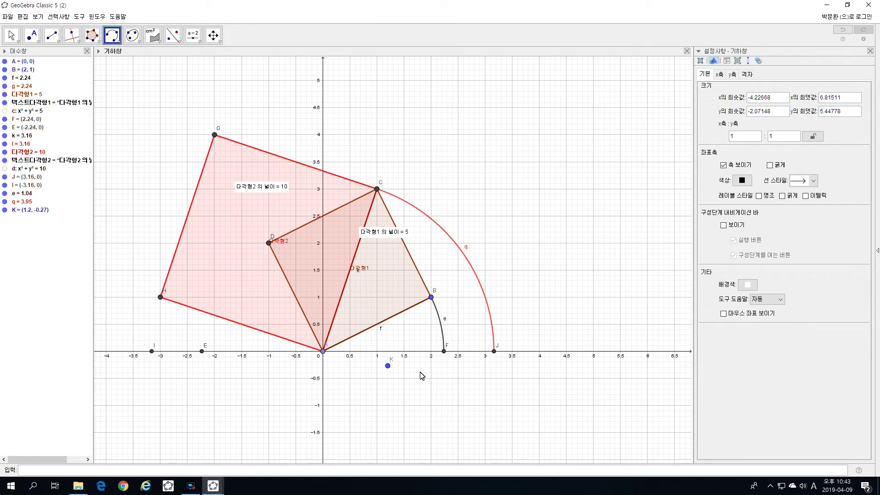
pyautogui.click(323, 352)
pyautogui.click(387, 367)
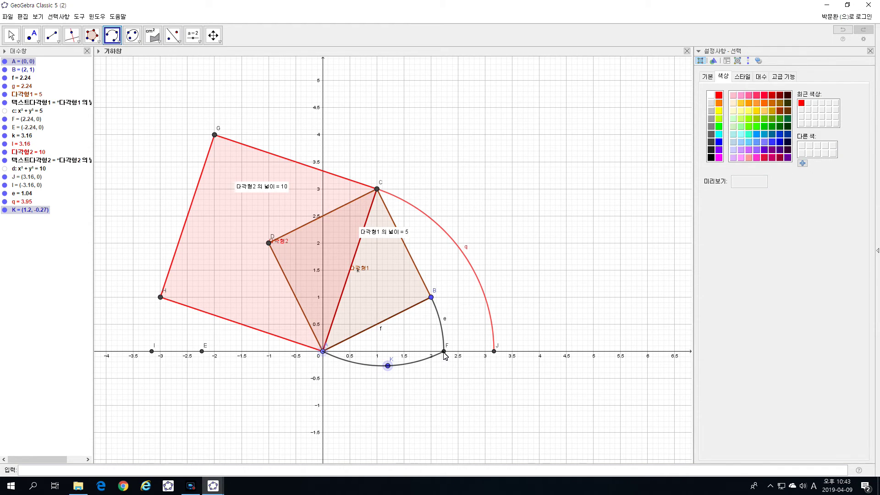
pyautogui.click(443, 352)
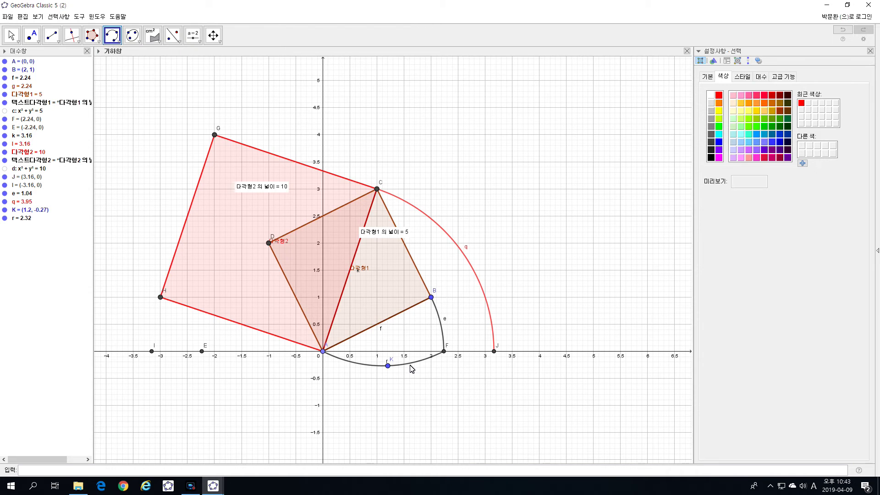
# Set the line style of the arc from A through K to F to short dashes
pyautogui.rightClick(411, 367)
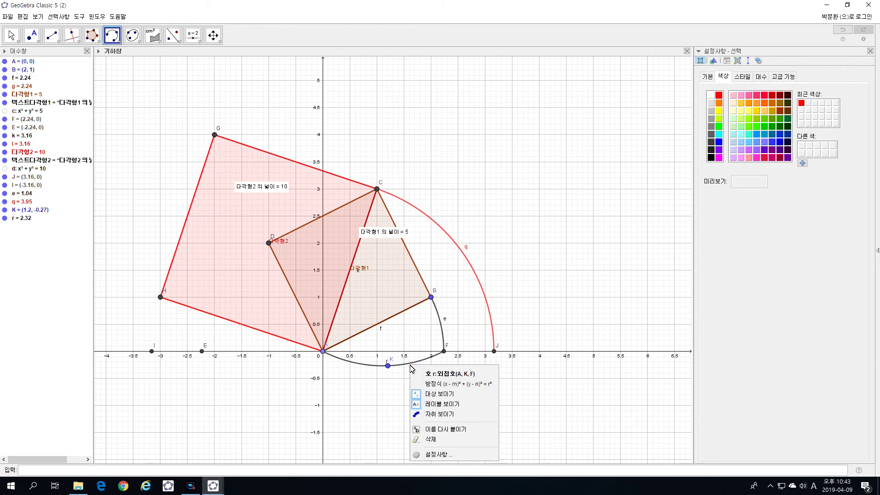
pyautogui.click(427, 453)
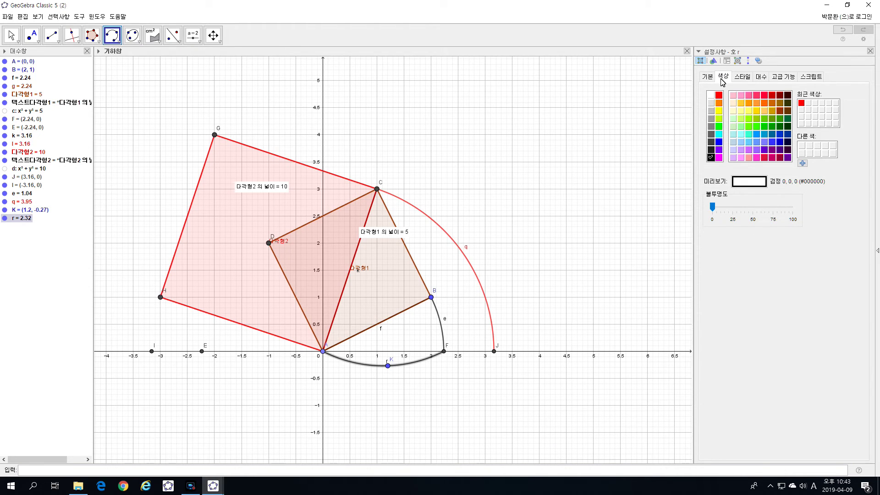
pyautogui.click(744, 77)
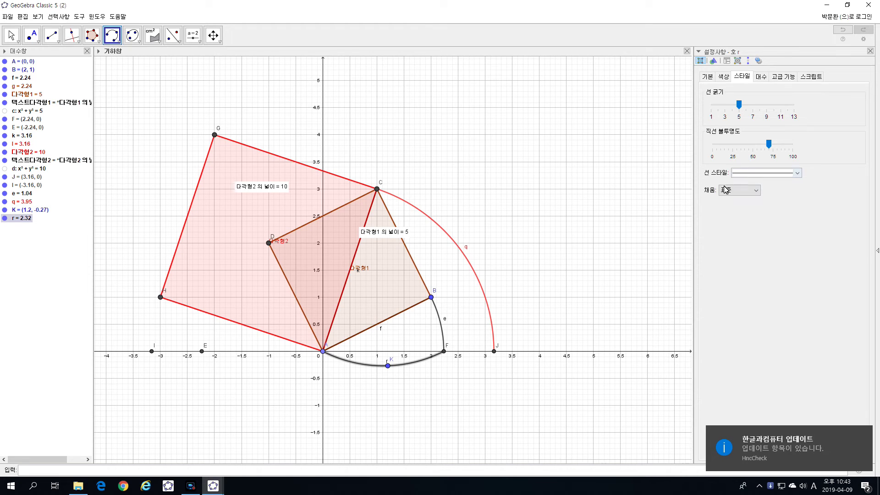
pyautogui.click(798, 173)
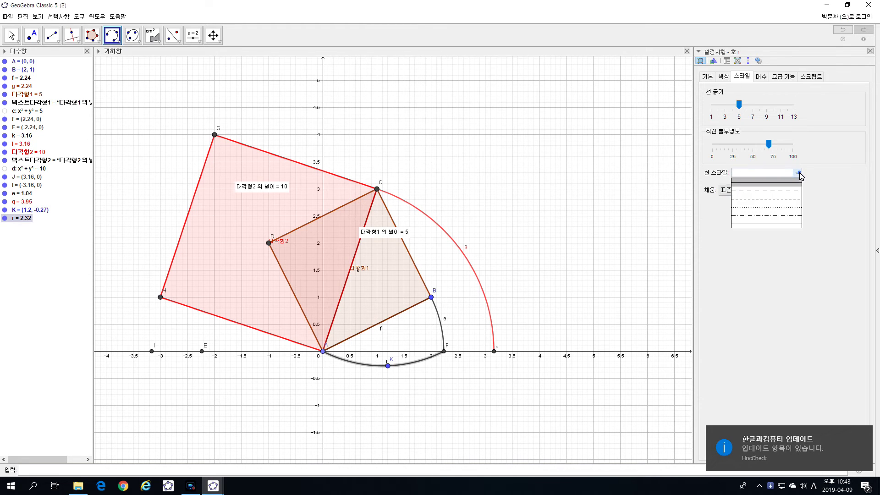
pyautogui.click(781, 200)
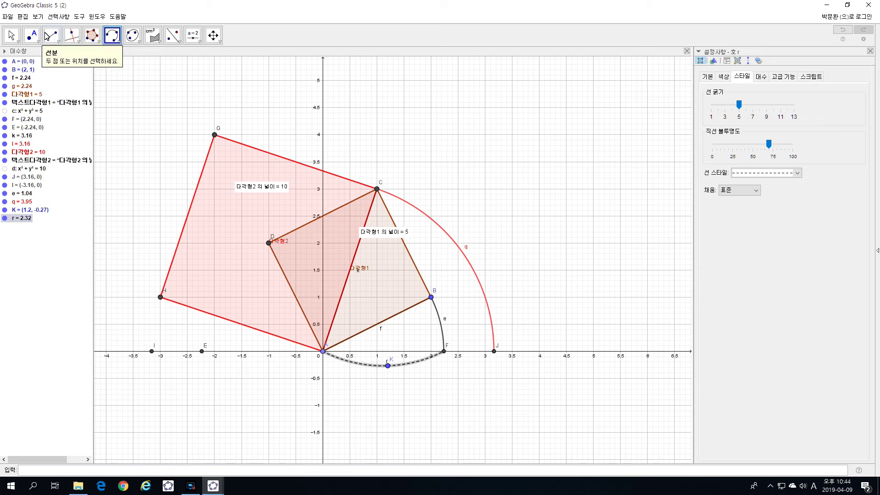
# Place a point at (2, -0.5) and draw a three-point arc from A through it to J
pyautogui.click(31, 35)
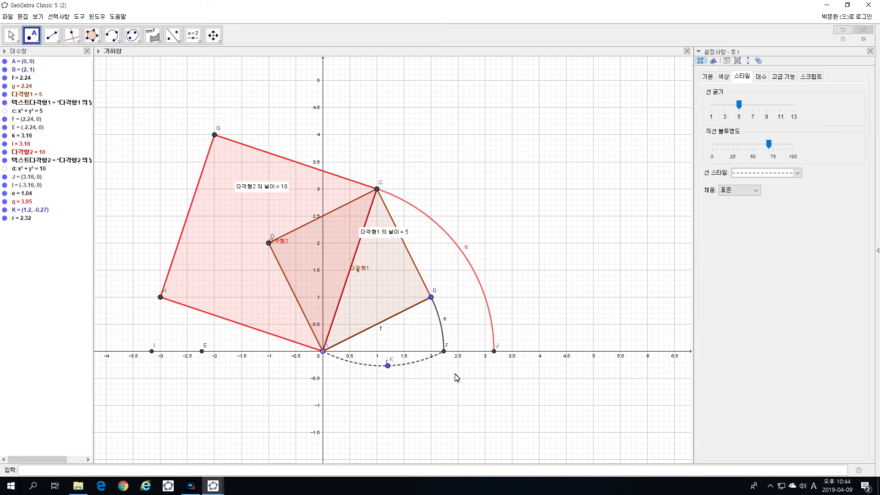
pyautogui.click(430, 378)
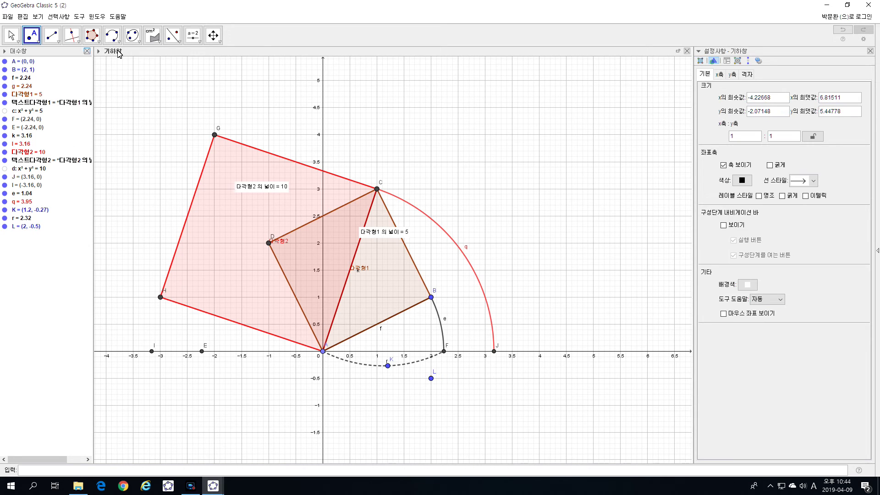
pyautogui.click(114, 36)
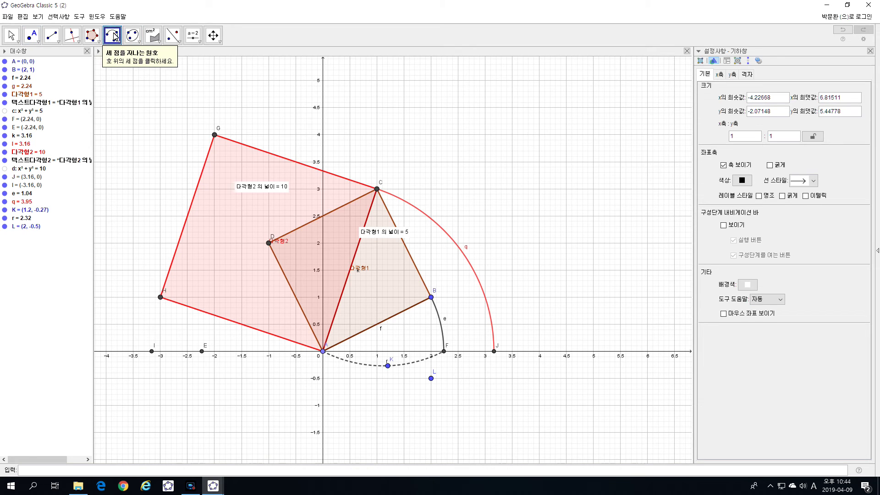
pyautogui.click(115, 36)
pyautogui.click(324, 352)
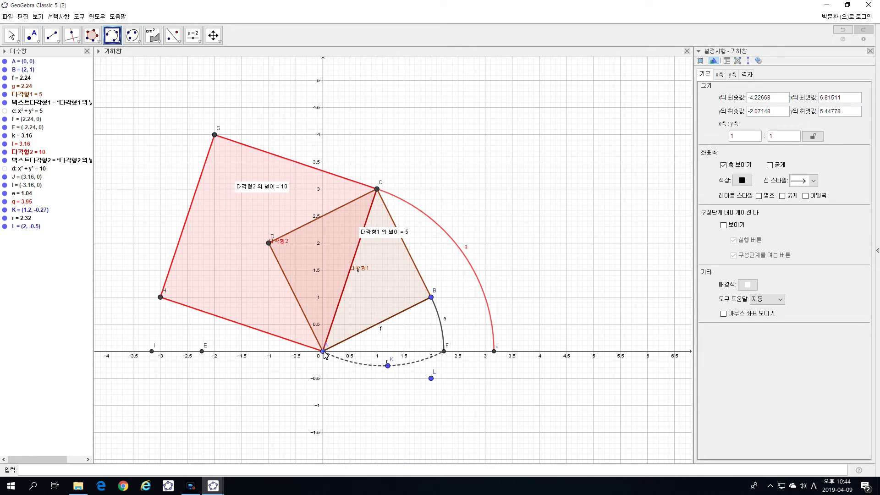
pyautogui.click(431, 378)
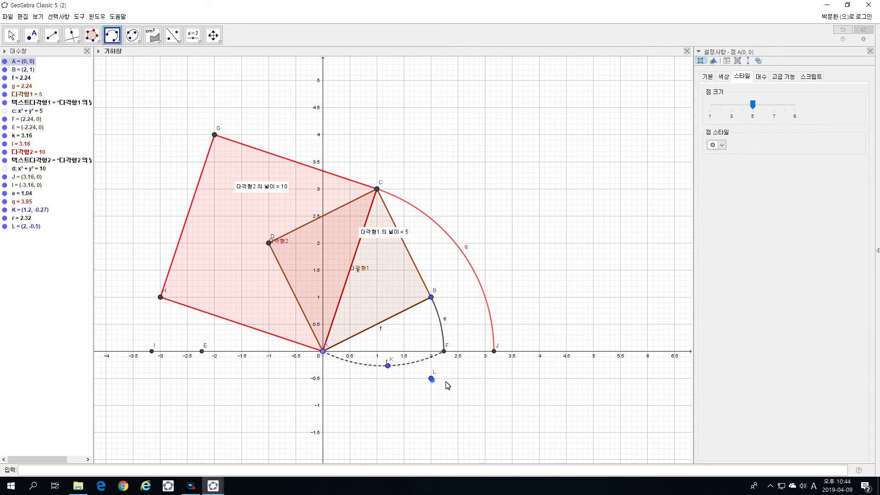
pyautogui.click(494, 353)
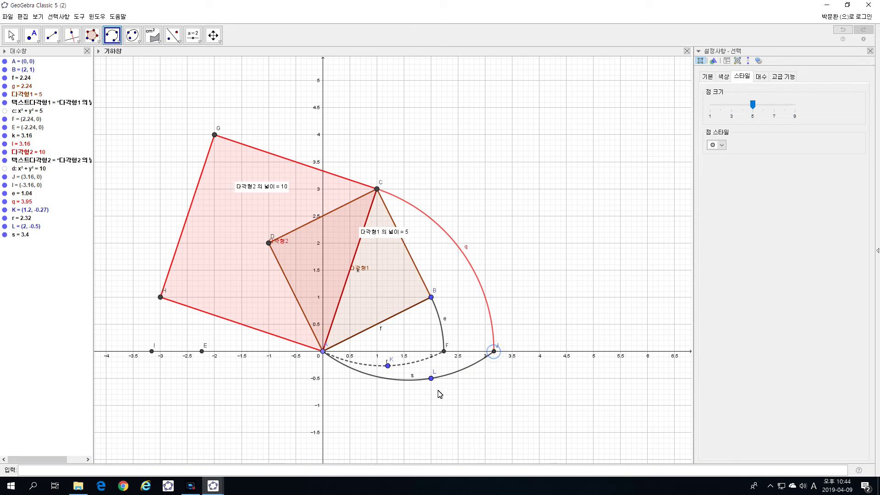
# Give the arc from A through L to J a dashed line style and the colour red (255, 0, 0)
pyautogui.rightClick(468, 371)
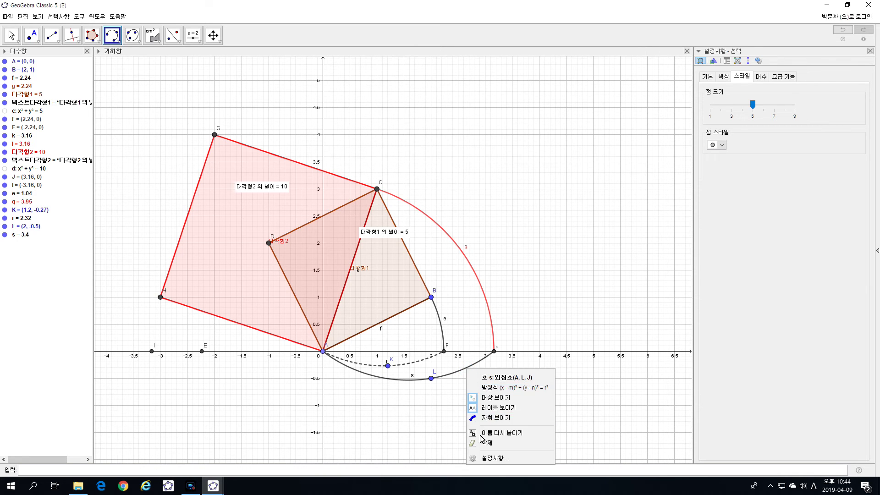
pyautogui.click(489, 459)
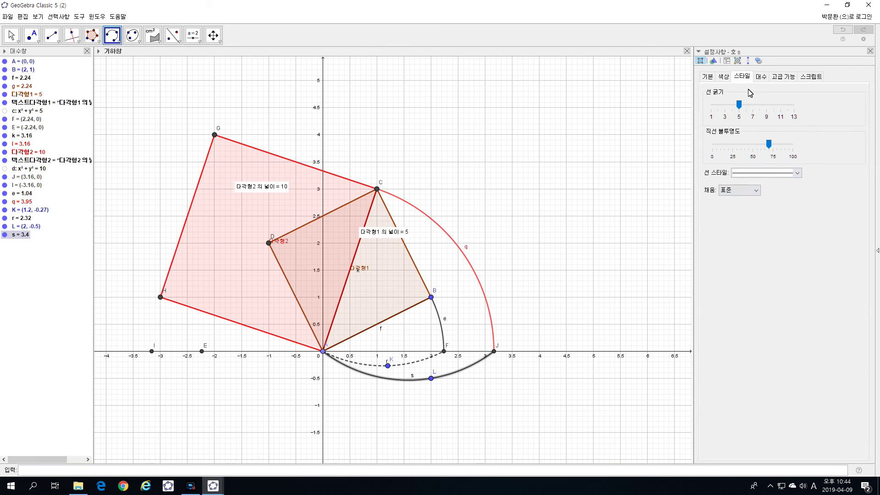
pyautogui.click(800, 175)
pyautogui.click(798, 193)
pyautogui.click(724, 79)
pyautogui.click(801, 104)
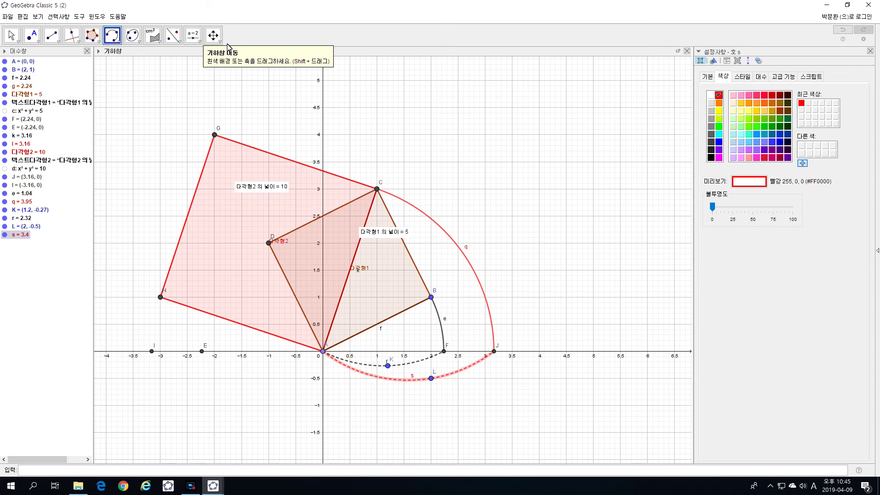
# Add a LaTeX text label √5 below the dashed arc from A to F
pyautogui.click(194, 38)
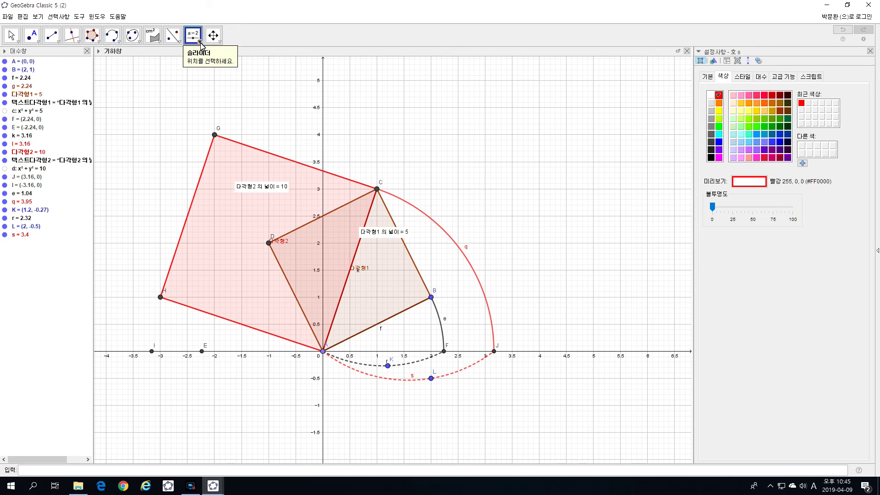
pyautogui.click(200, 42)
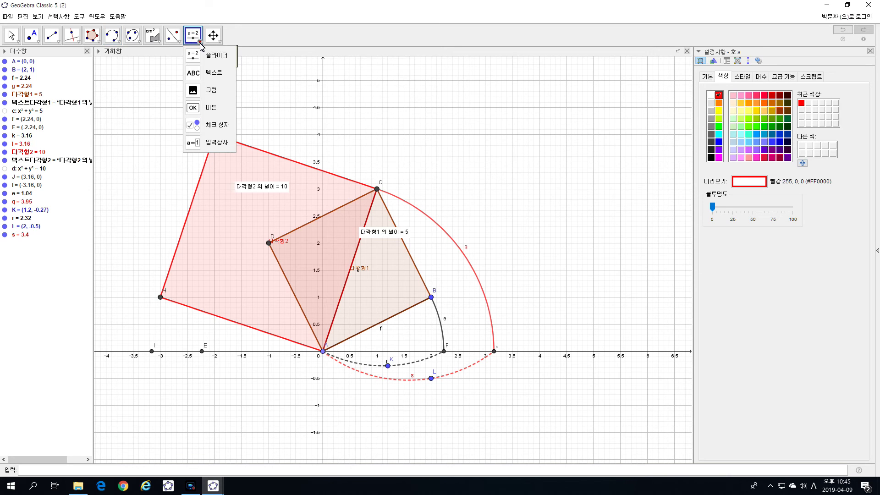
pyautogui.click(202, 72)
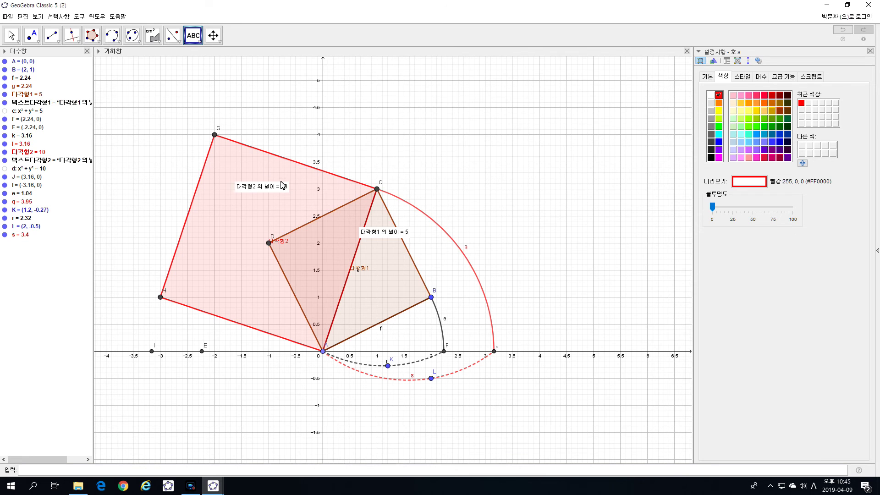
pyautogui.click(400, 374)
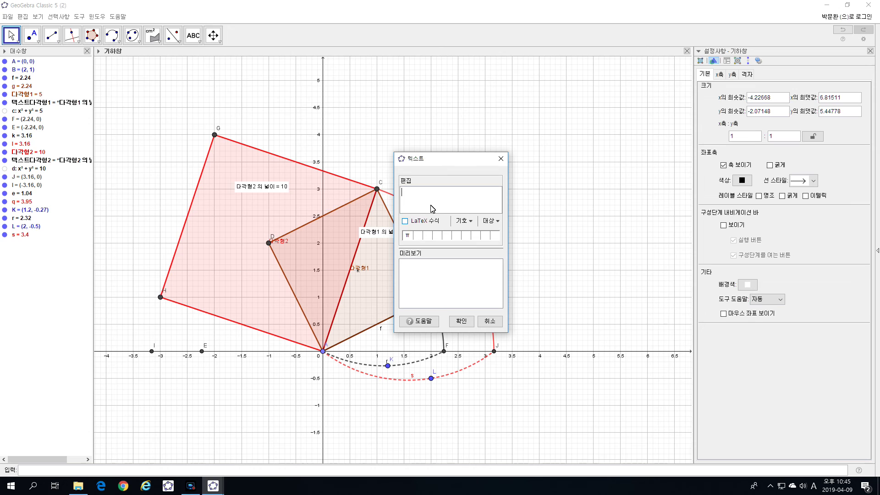
pyautogui.click(405, 222)
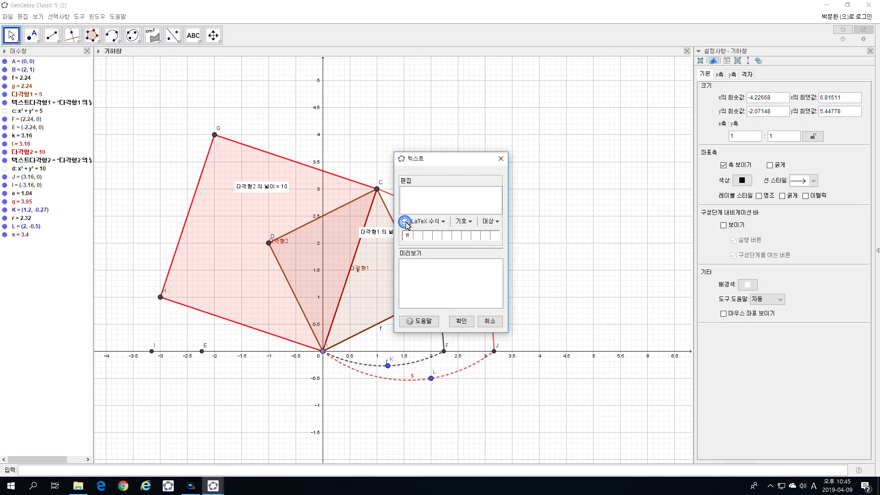
pyautogui.click(443, 223)
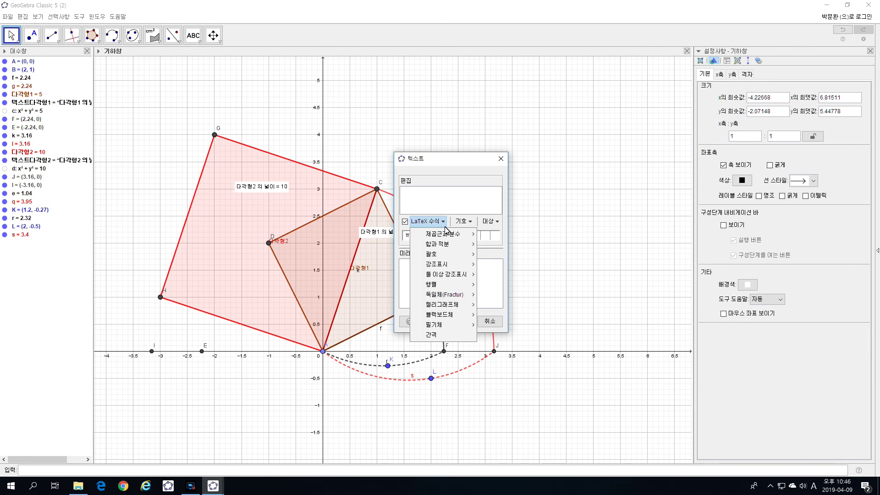
pyautogui.moveTo(443, 238)
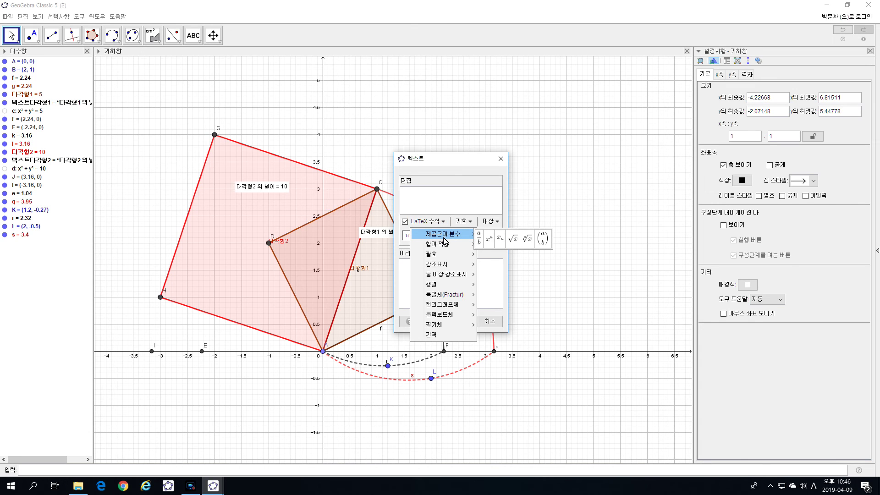
pyautogui.click(513, 238)
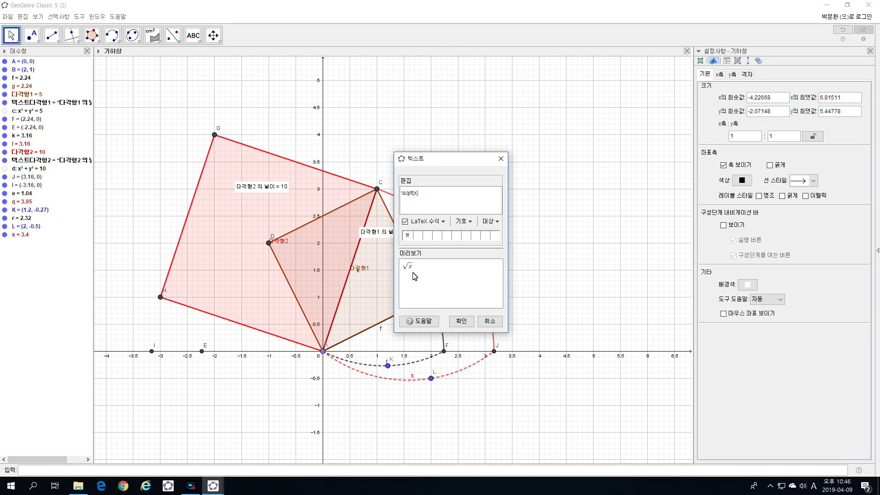
pyautogui.click(417, 196)
pyautogui.write('5')
pyautogui.click(464, 324)
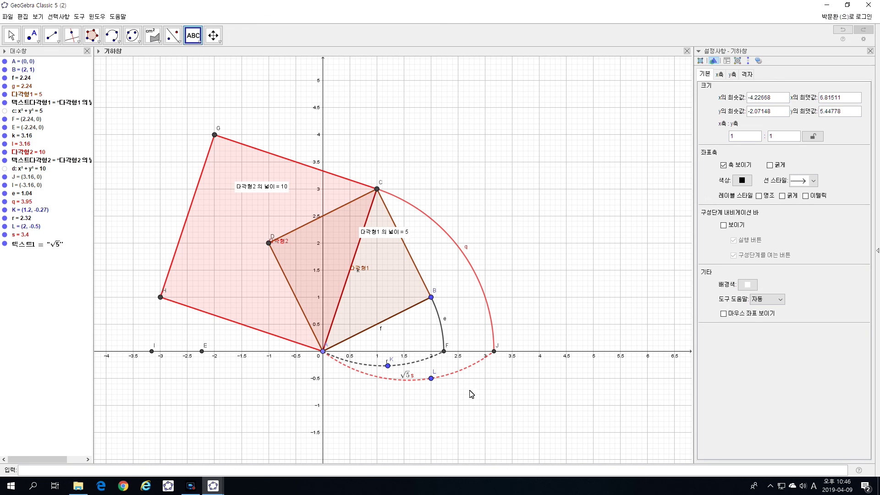
# Add a LaTeX text label √10 below the red dashed arc from A to J
pyautogui.click(193, 36)
pyautogui.click(448, 380)
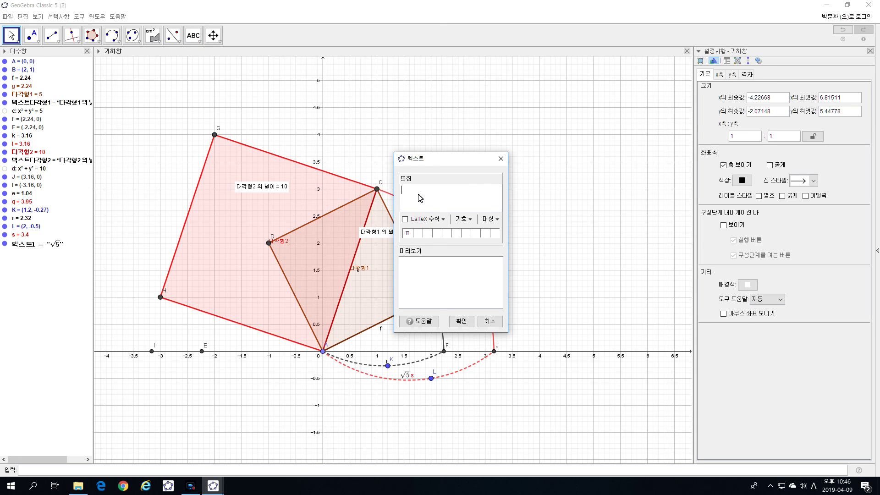
pyautogui.click(405, 219)
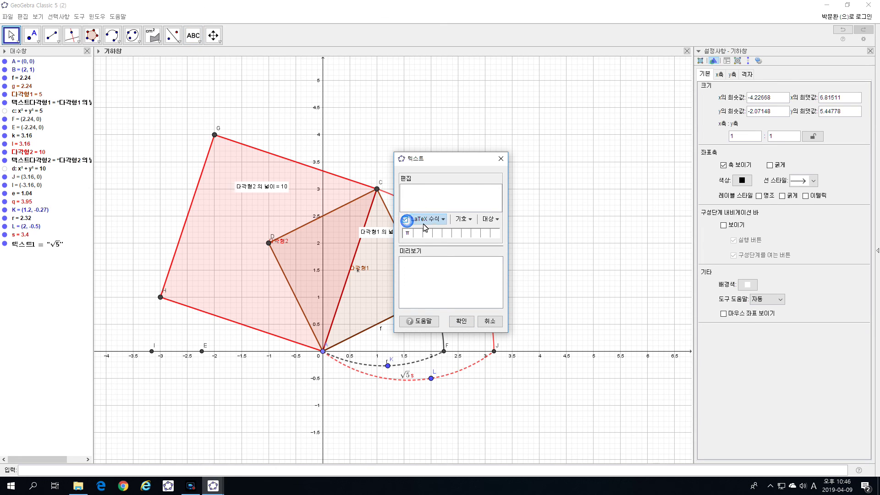
pyautogui.click(443, 220)
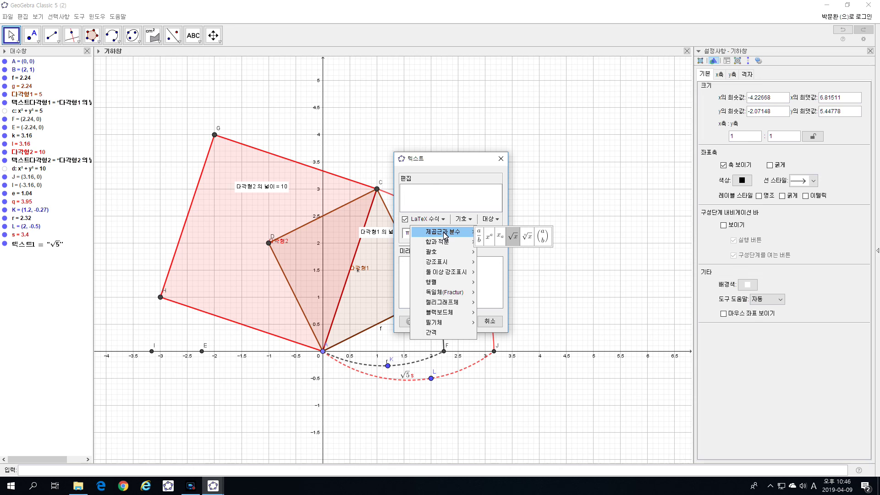
pyautogui.click(513, 239)
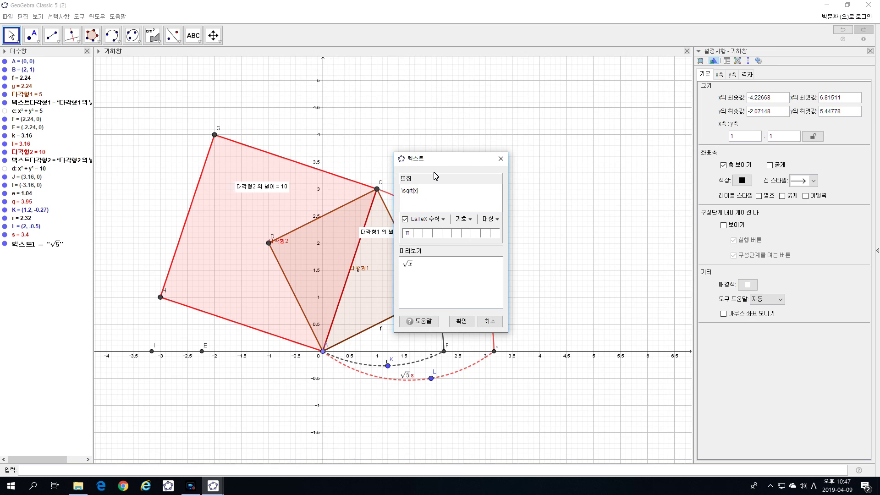
pyautogui.write('10')
pyautogui.click(461, 321)
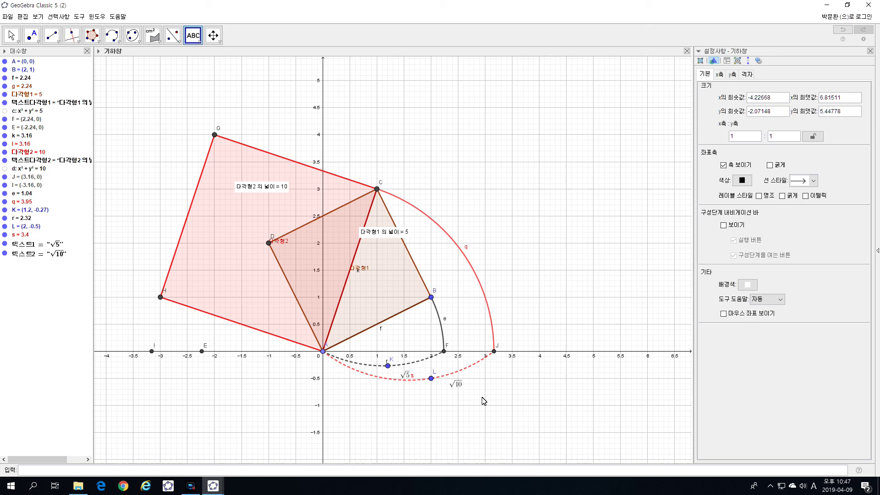
# Hide the helper points K and L on the two dashed arcs
pyautogui.rightClick(388, 366)
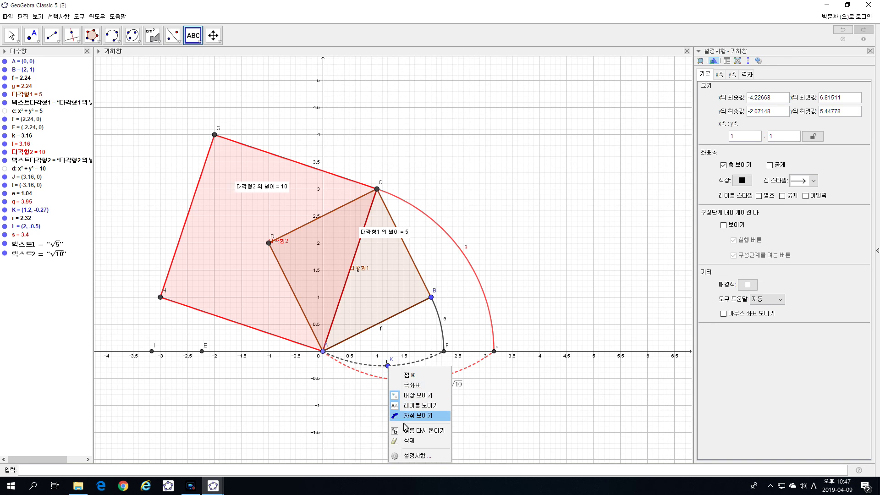
pyautogui.click(411, 397)
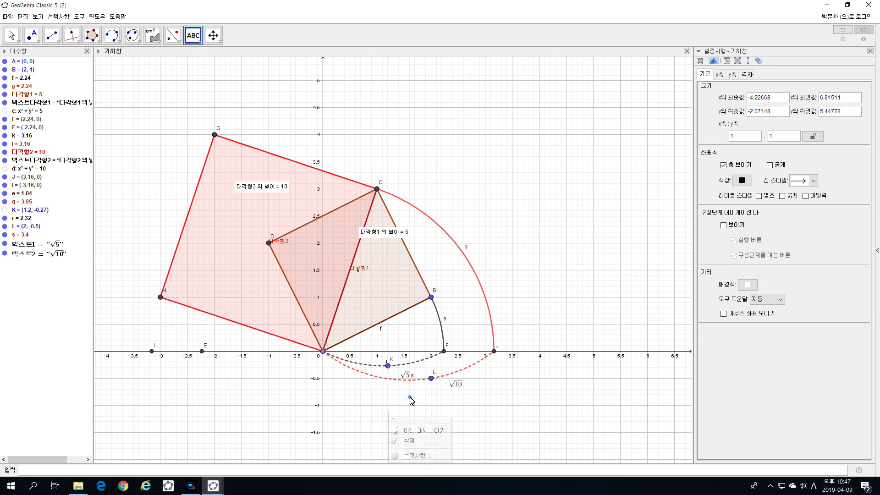
pyautogui.rightClick(431, 380)
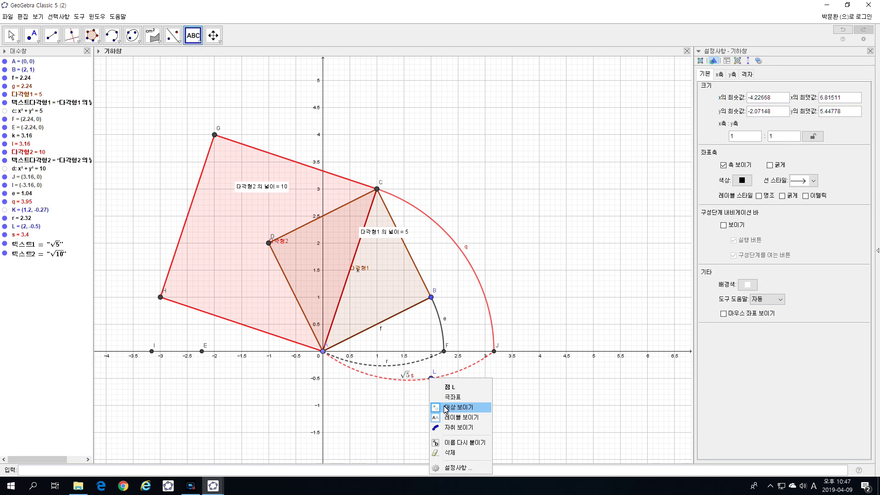
pyautogui.click(445, 409)
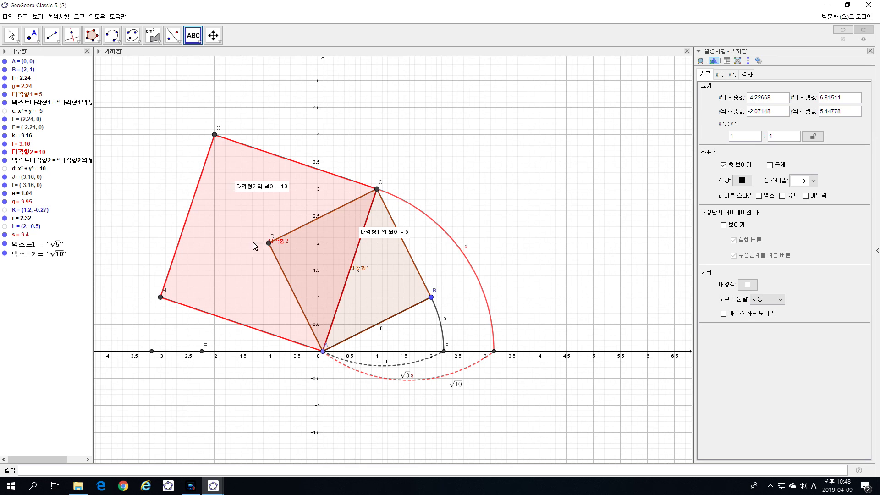
pyautogui.click(190, 486)
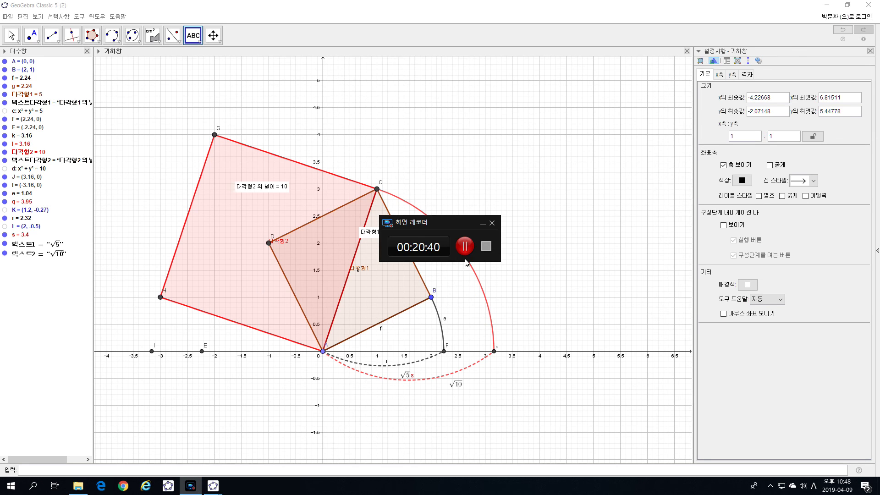